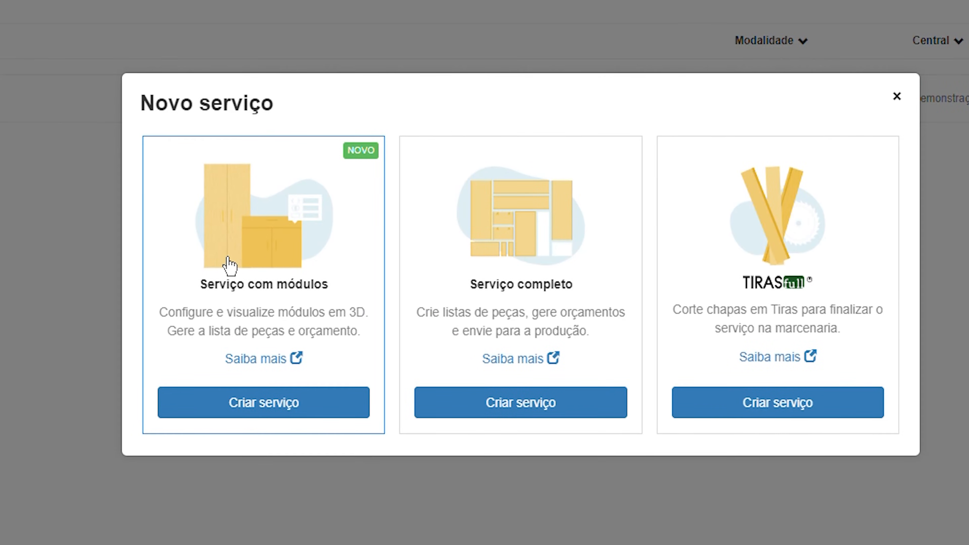
# Create a new service of the type Serviço com módulos and enter Academy as its client
pyautogui.click(229, 266)
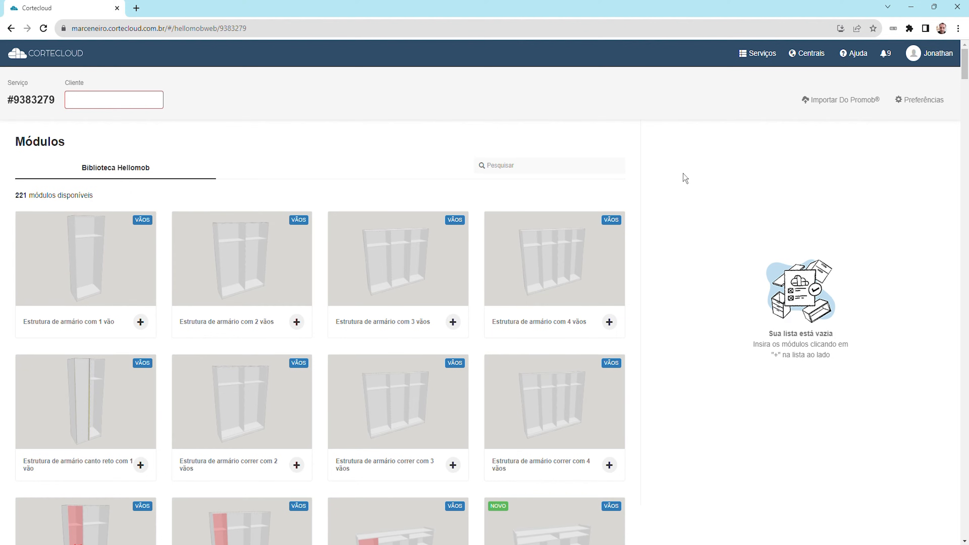
pyautogui.click(86, 102)
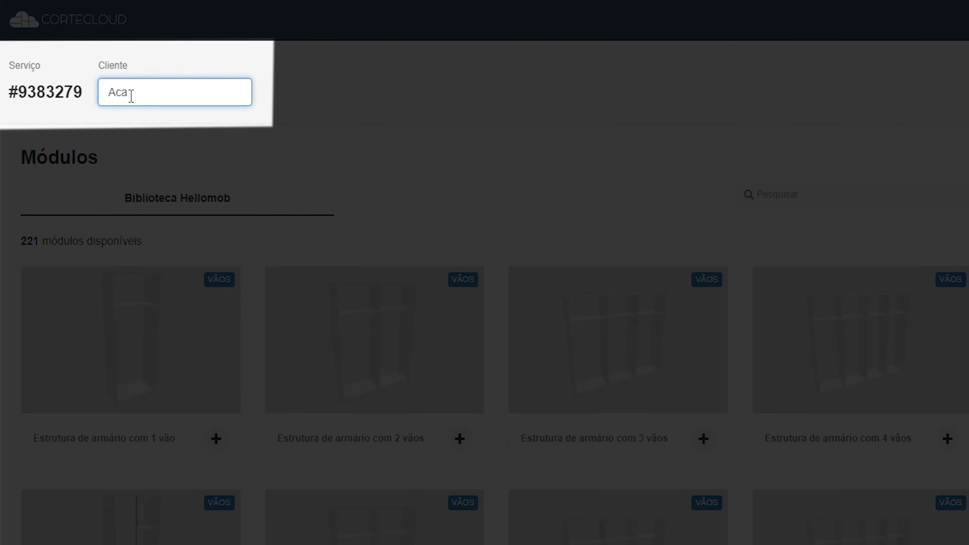
pyautogui.write('Aca')
pyautogui.write('demy')
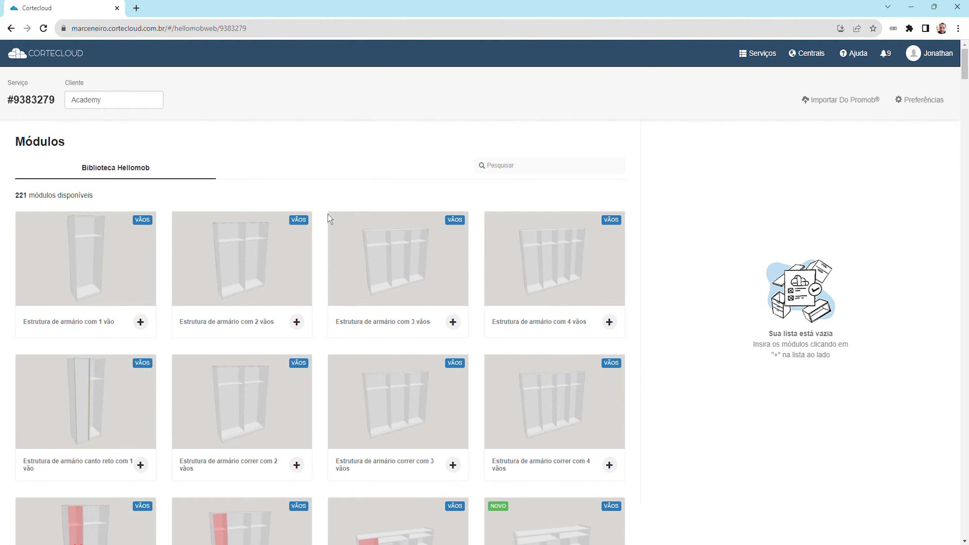
# Search the Hellomob module library for "balcão l" and open the Balcão L 2 portas module
pyautogui.scroll(-5, 363, 219)
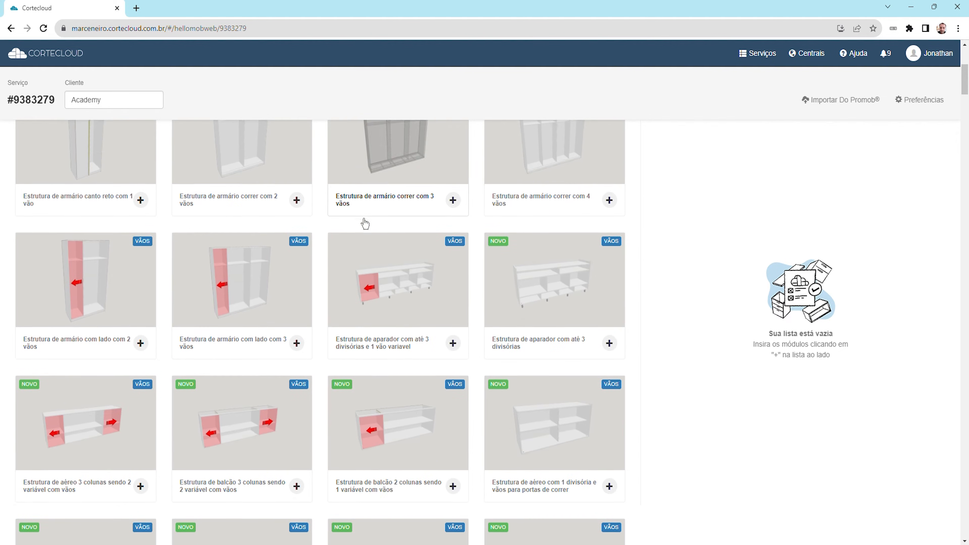
pyautogui.scroll(-7, 365, 222)
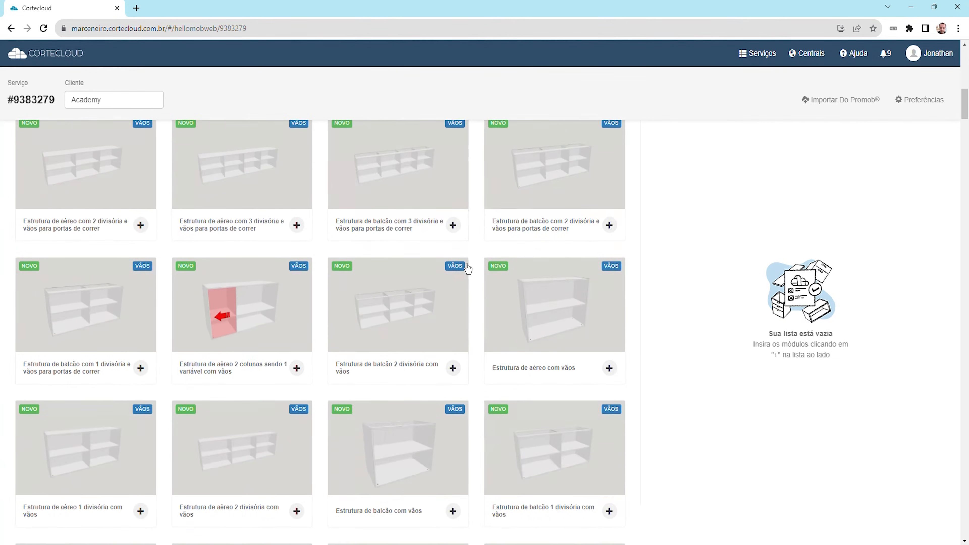
pyautogui.scroll(-11, 475, 262)
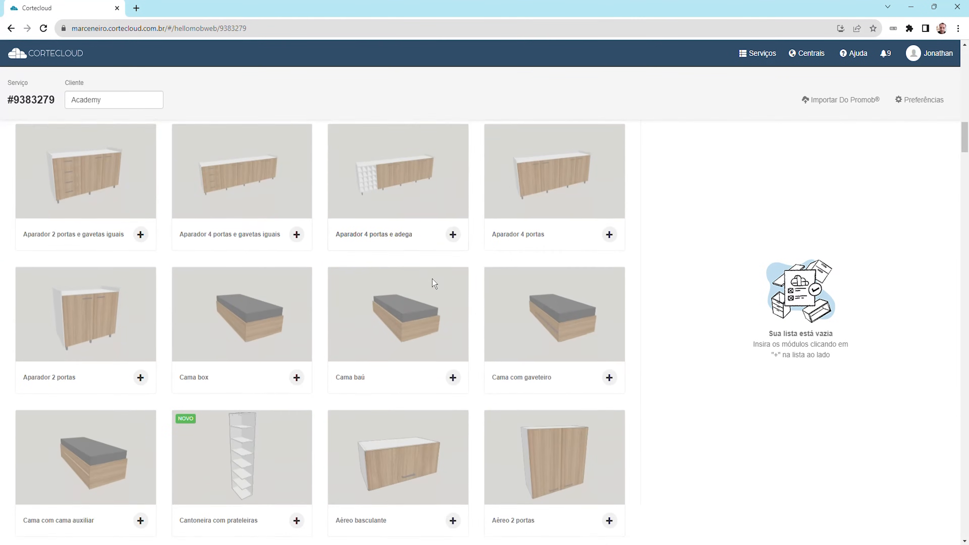
pyautogui.scroll(-8, 433, 282)
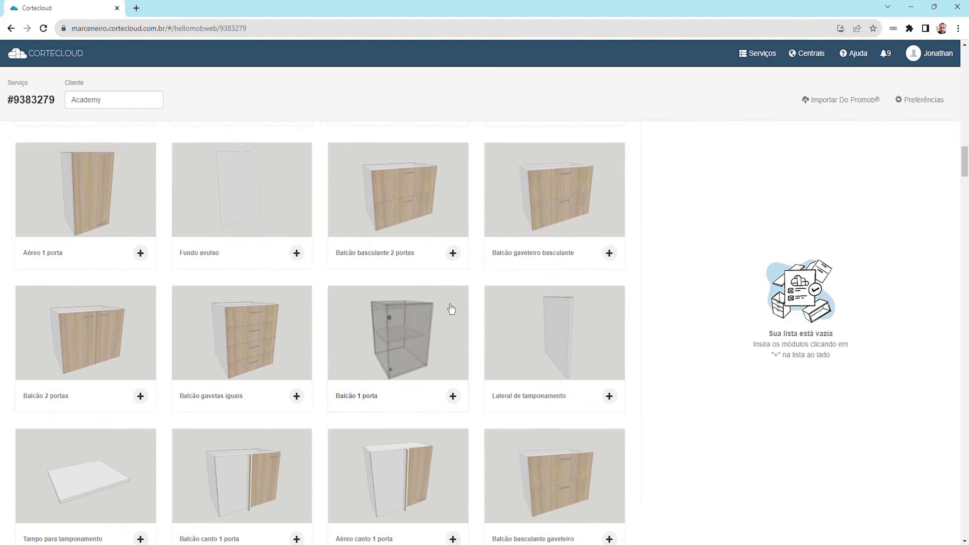
pyautogui.scroll(20, 445, 299)
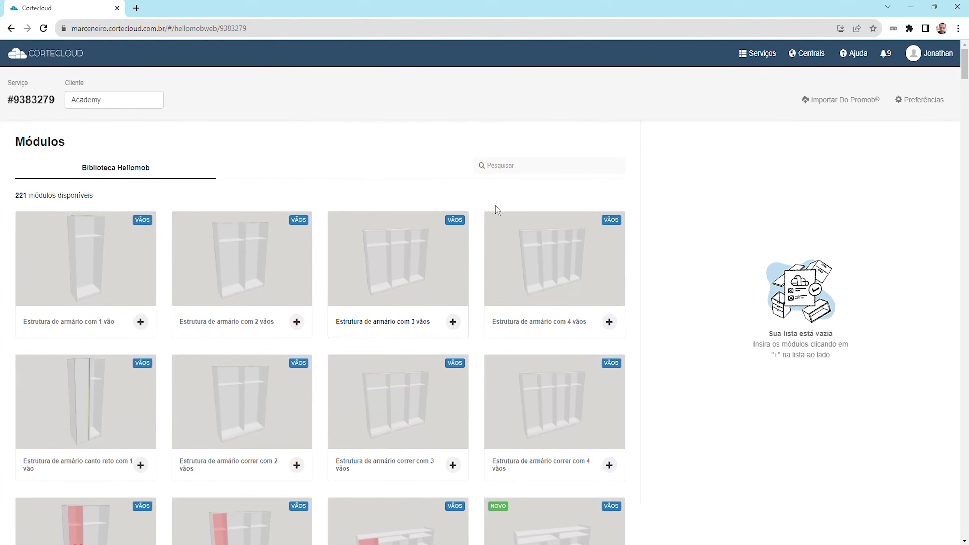
pyautogui.click(531, 172)
pyautogui.write('balcão l')
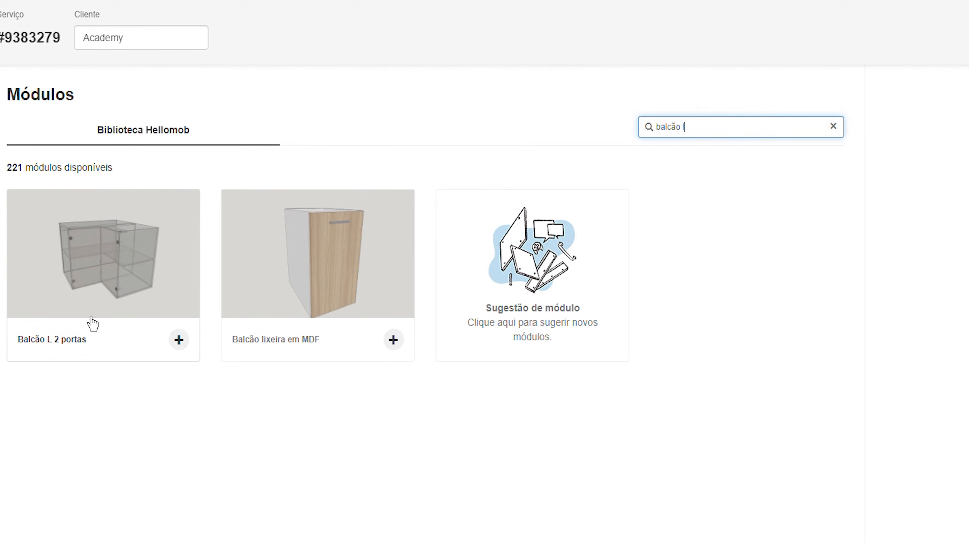
pyautogui.click(130, 289)
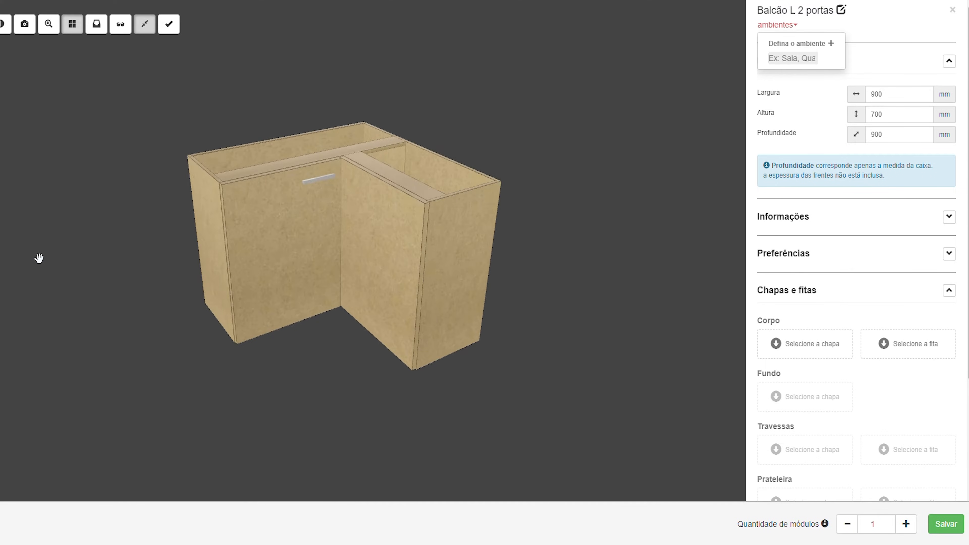
# Define the Balcão L 2 portas module's environment as Sala
pyautogui.moveTo(52, 262); pyautogui.dragTo(110, 236)
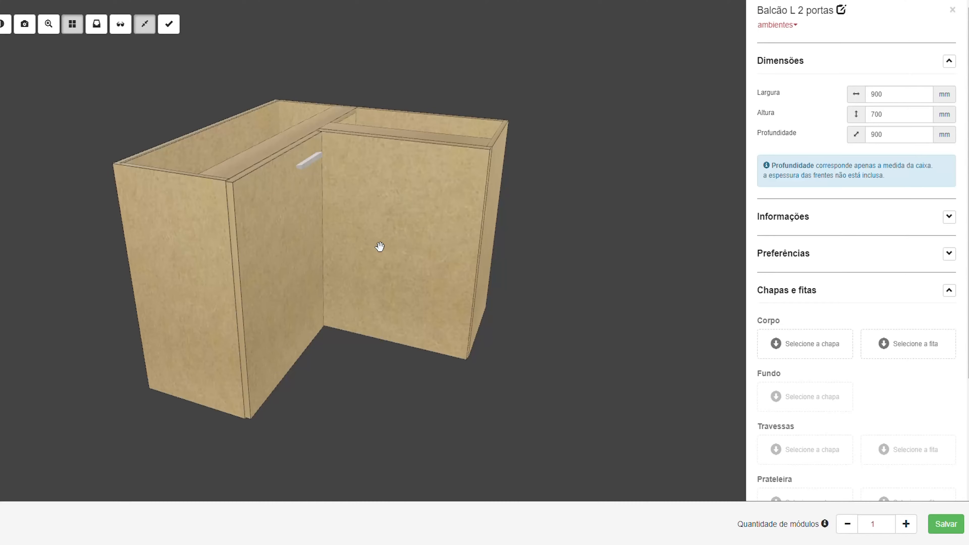
pyautogui.click(794, 29)
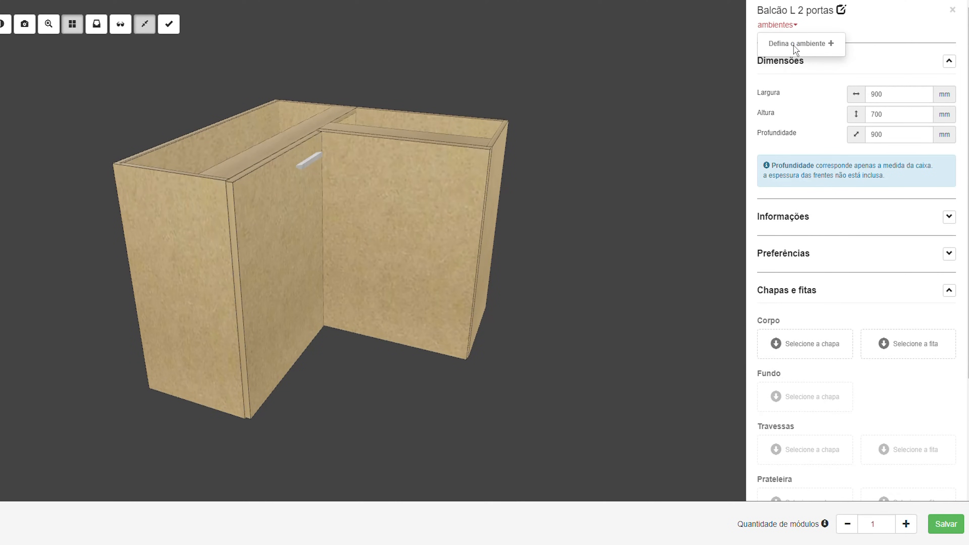
pyautogui.write('Sala')
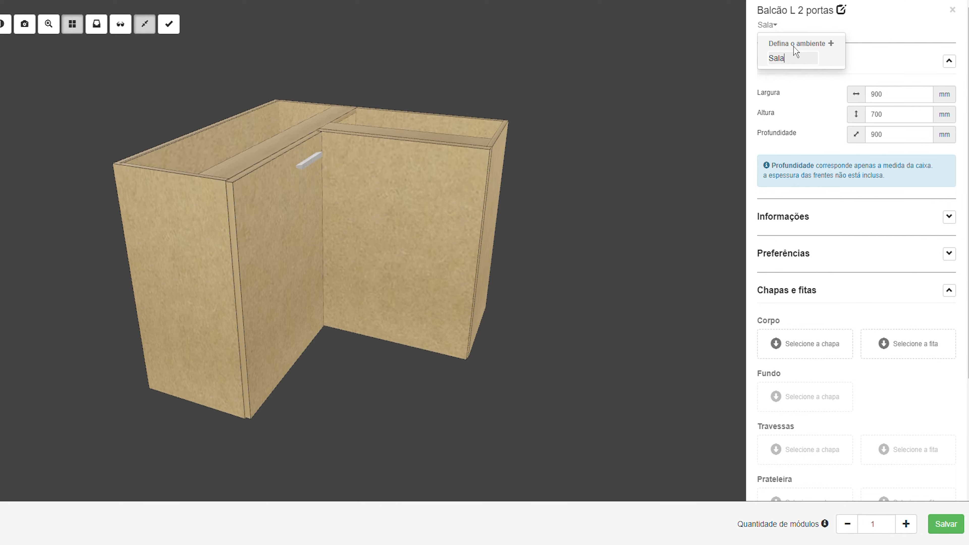
# Set the cabinet's width to 600 mm, height to 500 mm and depth to 600 mm, and collapse the dimensions section
pyautogui.click(898, 102)
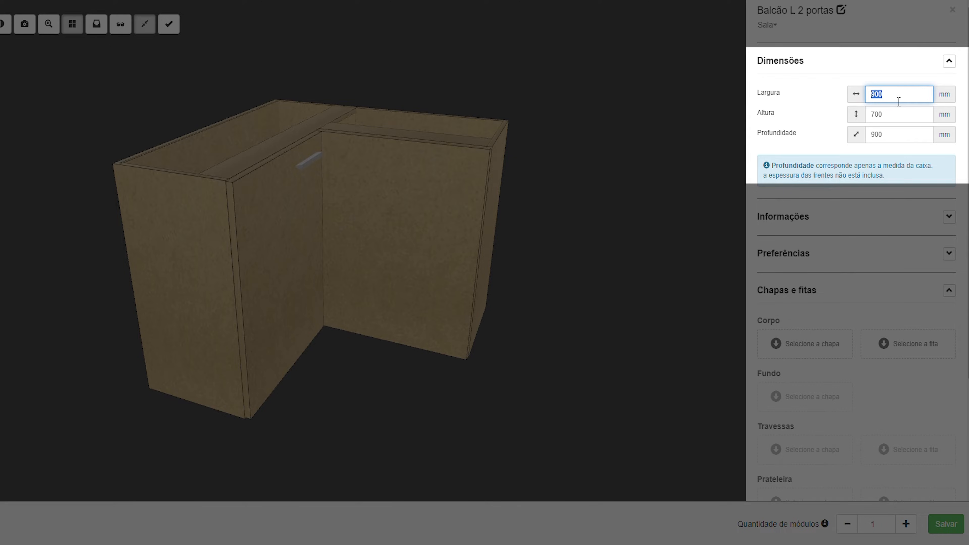
pyautogui.write('600')
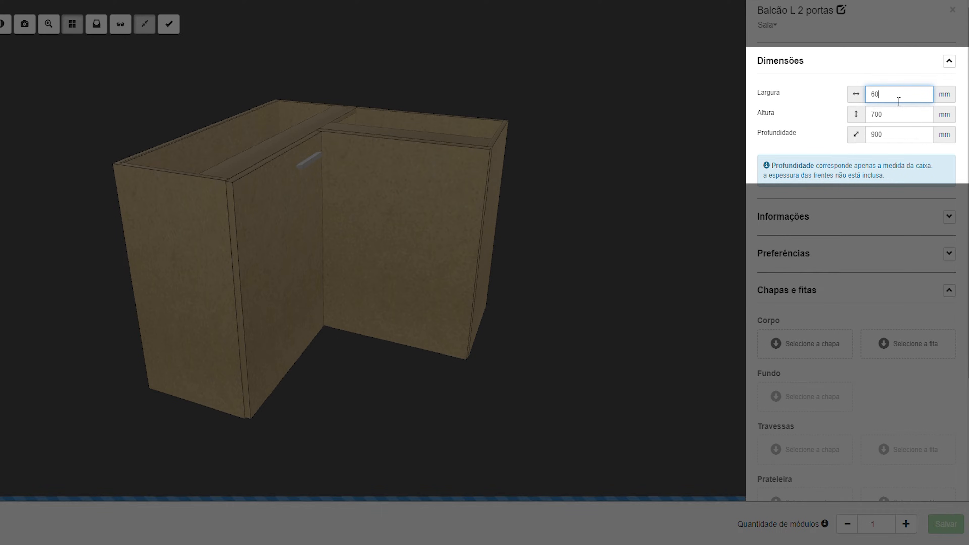
pyautogui.click(896, 115)
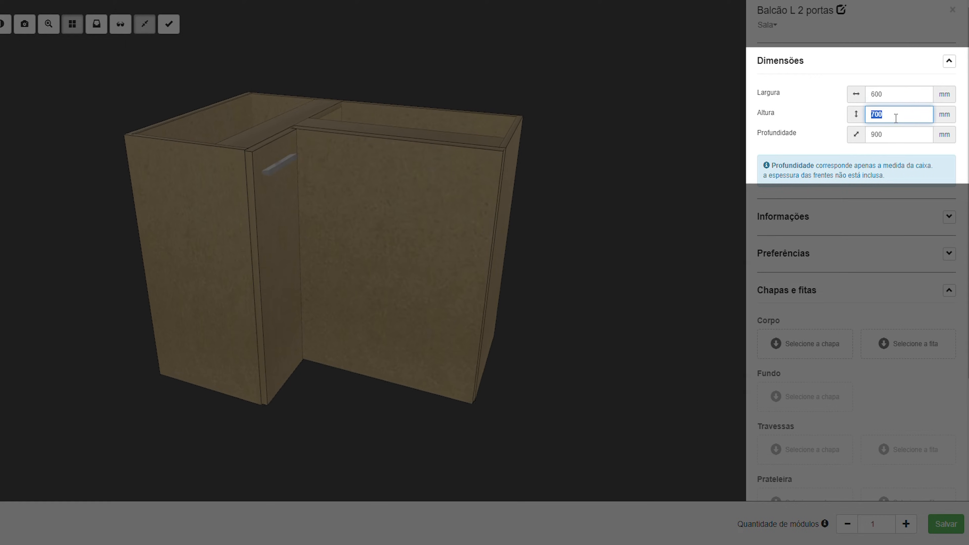
pyautogui.write('500')
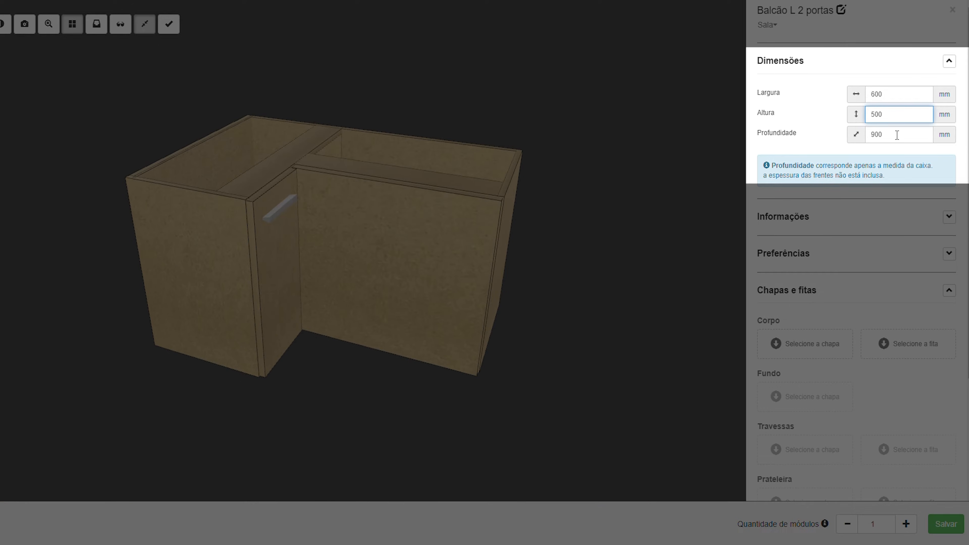
pyautogui.click(897, 139)
pyautogui.write('600')
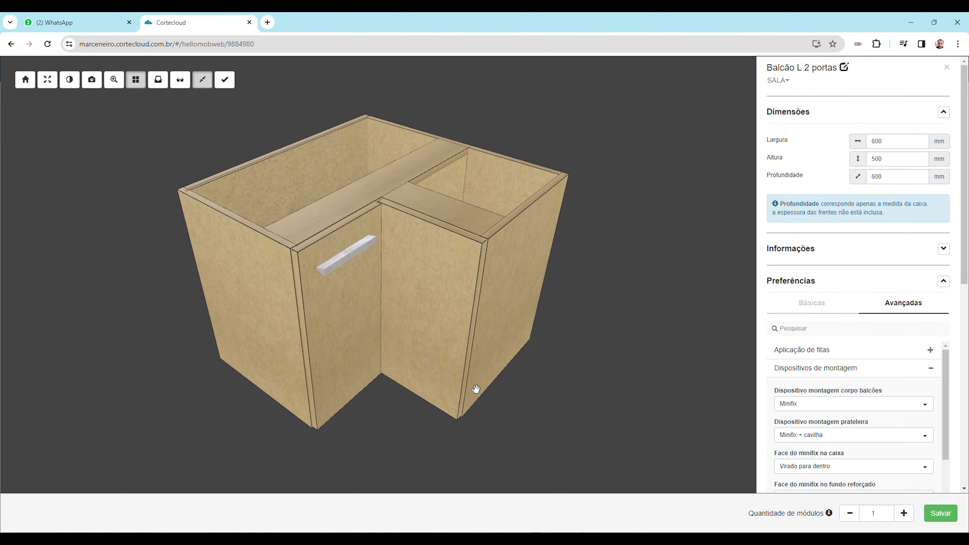
pyautogui.moveTo(505, 402); pyautogui.dragTo(456, 368)
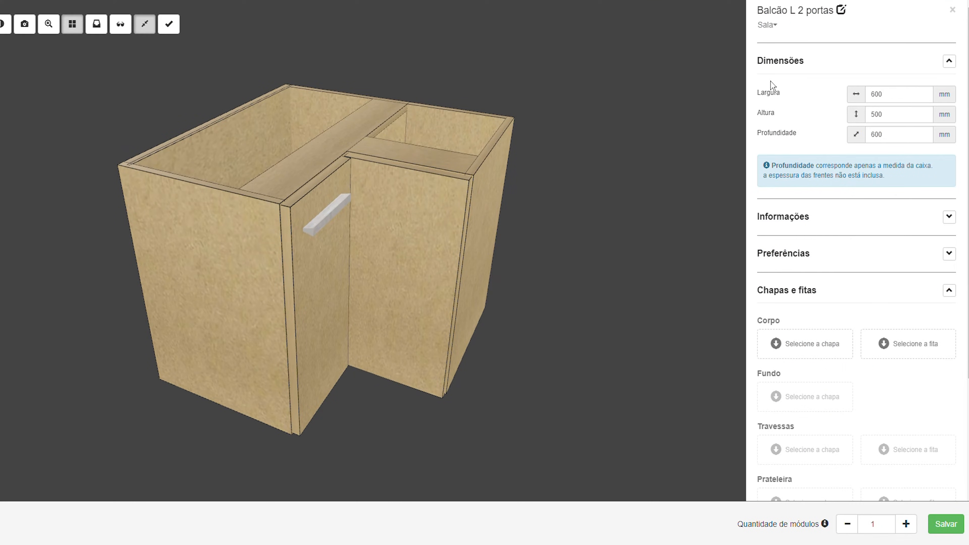
pyautogui.moveTo(556, 145); pyautogui.dragTo(545, 164)
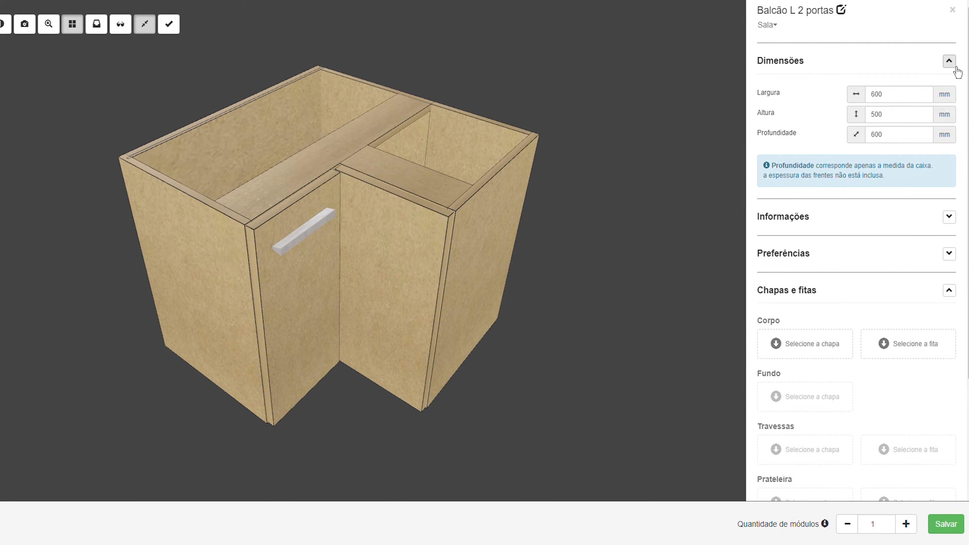
pyautogui.click(954, 65)
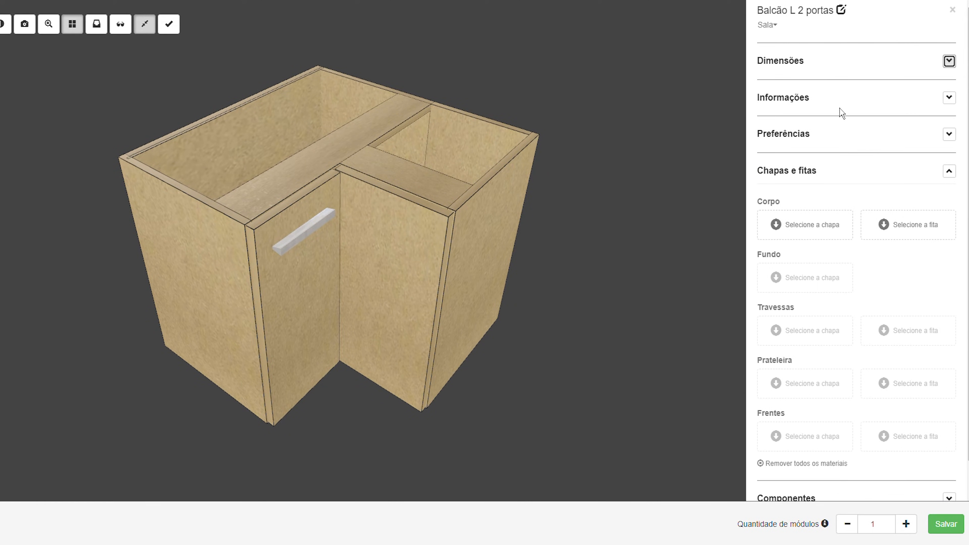
# Assign the 15 mm MDF Branco texturizado 2F Multimarcas sheet to the cabinet body
pyautogui.scroll(-1, 844, 126)
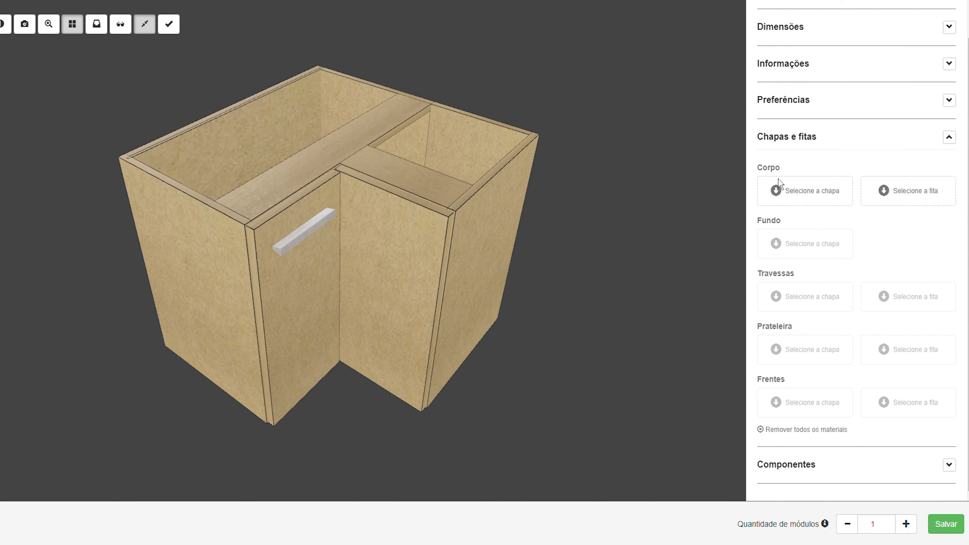
pyautogui.click(787, 194)
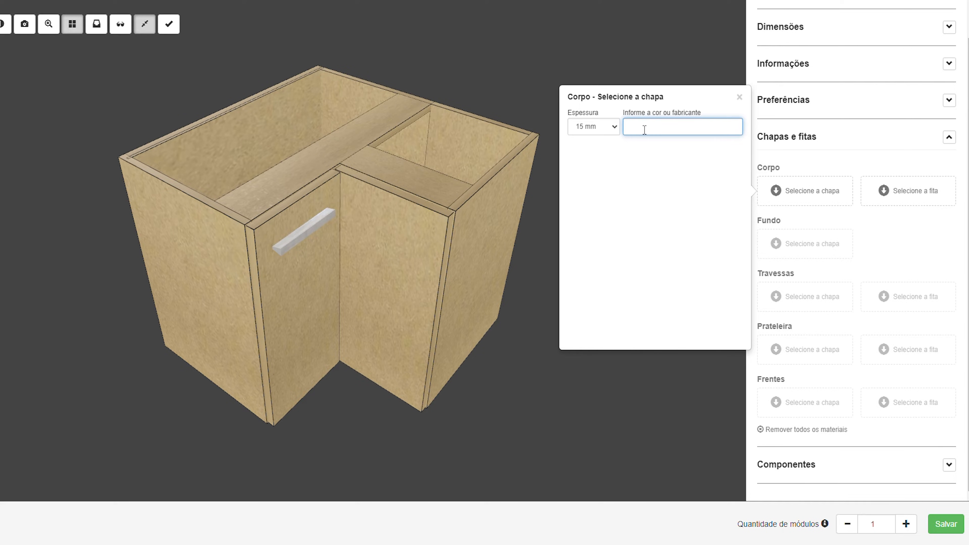
pyautogui.click(611, 131)
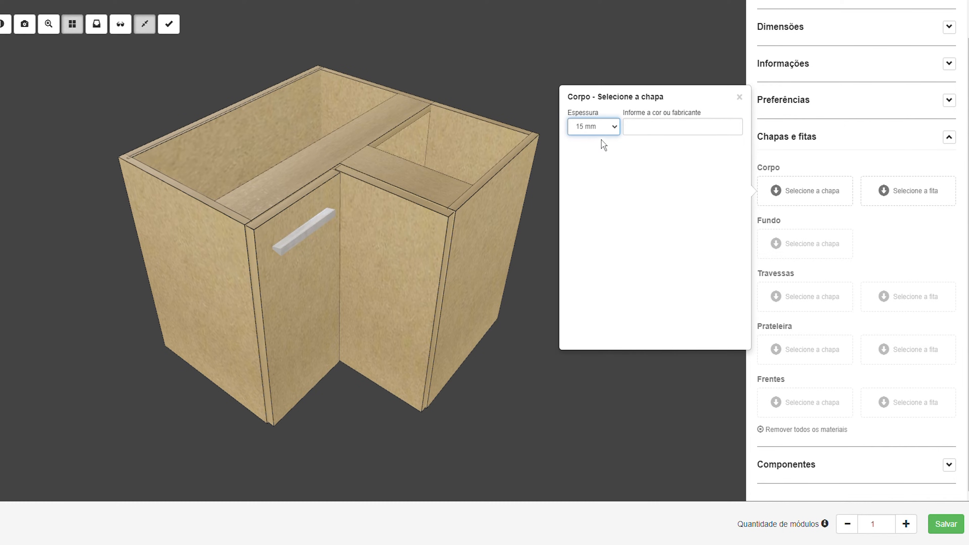
pyautogui.click(634, 130)
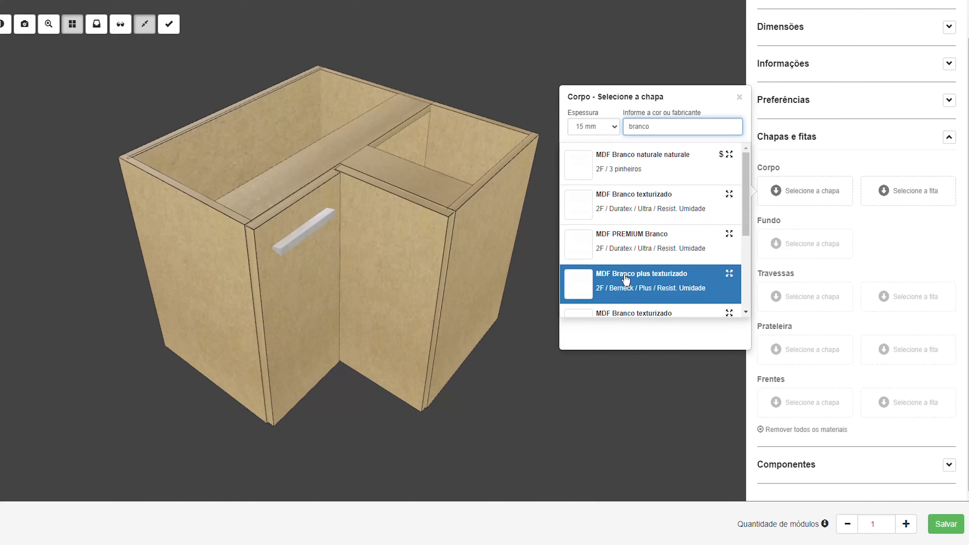
pyautogui.scroll(-2, 667, 222)
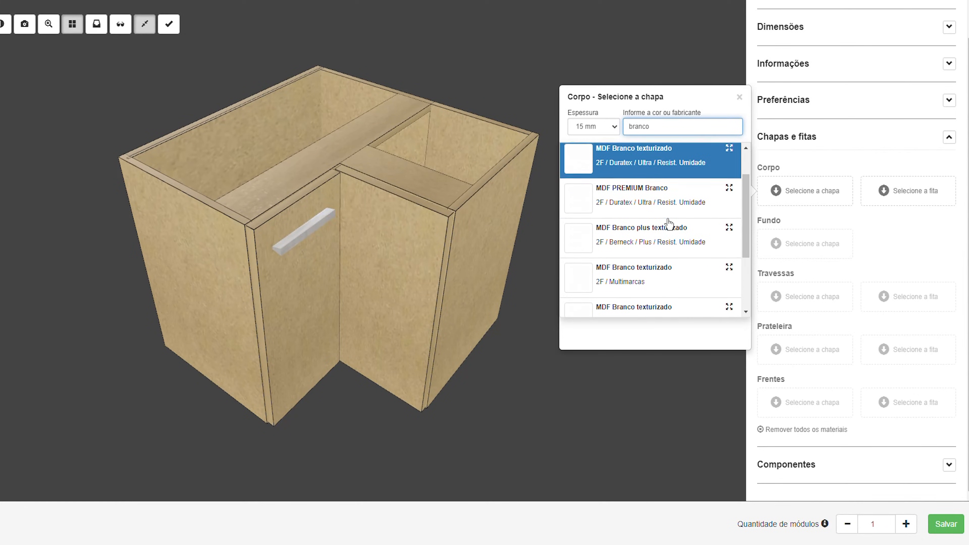
pyautogui.scroll(2, 666, 222)
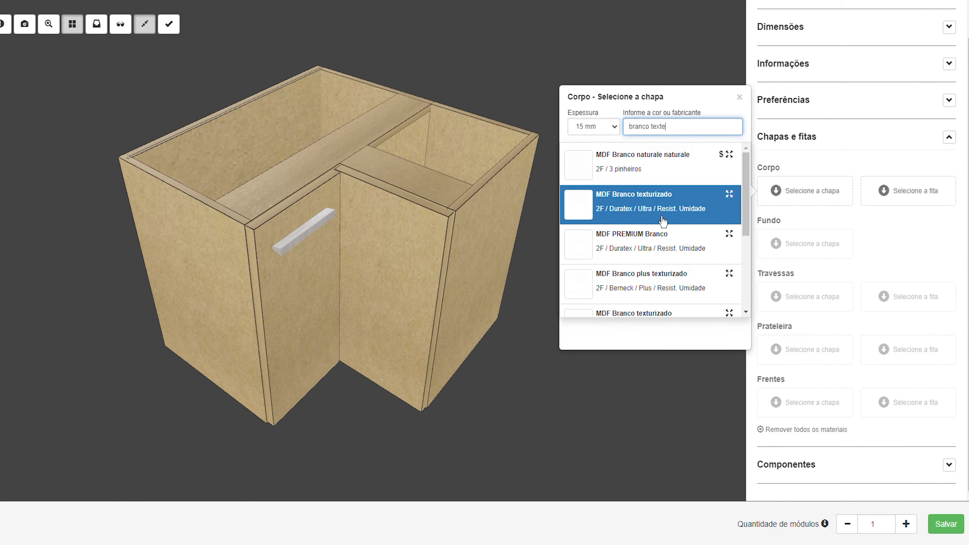
pyautogui.click(663, 221)
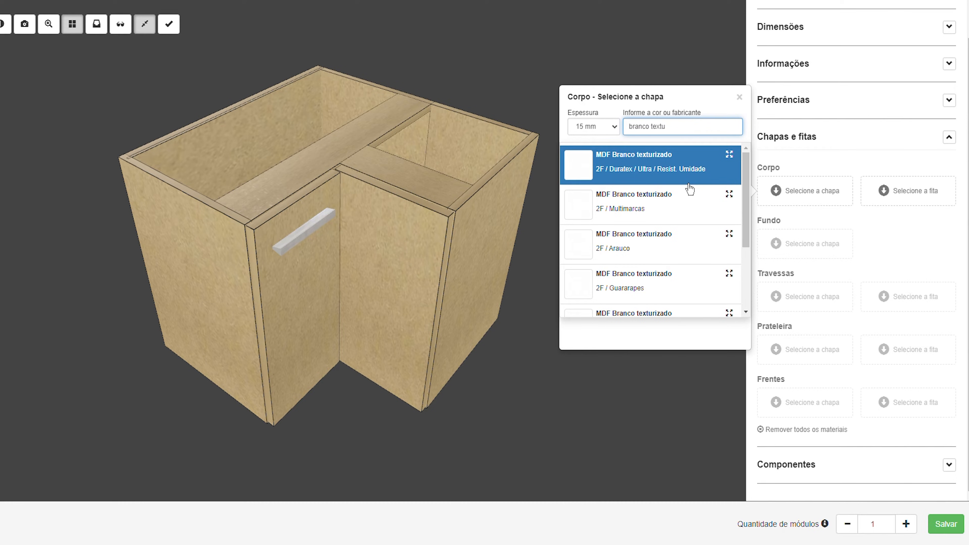
pyautogui.click(639, 216)
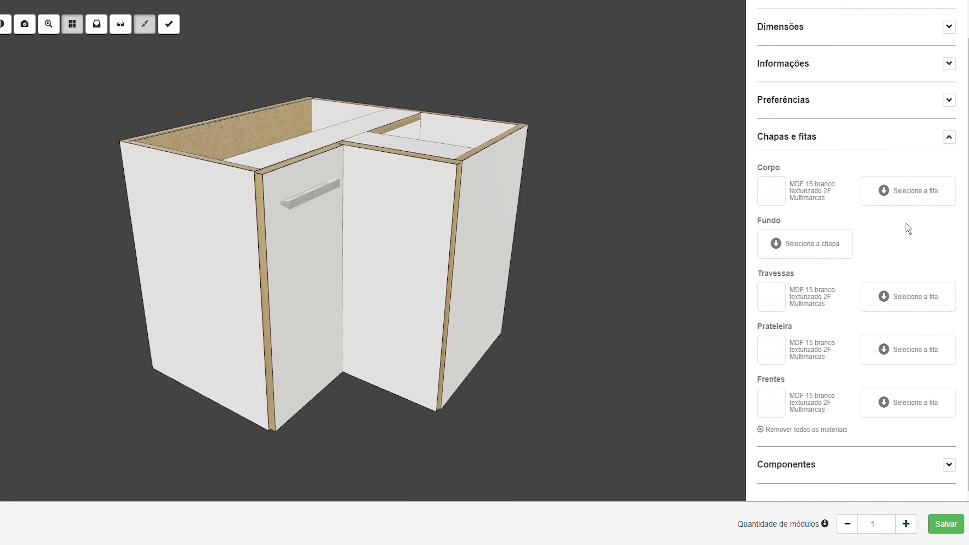
# Apply the Branco texturizado 19 x 0.4 mm Proadec edge band to the cabinet body
pyautogui.click(918, 205)
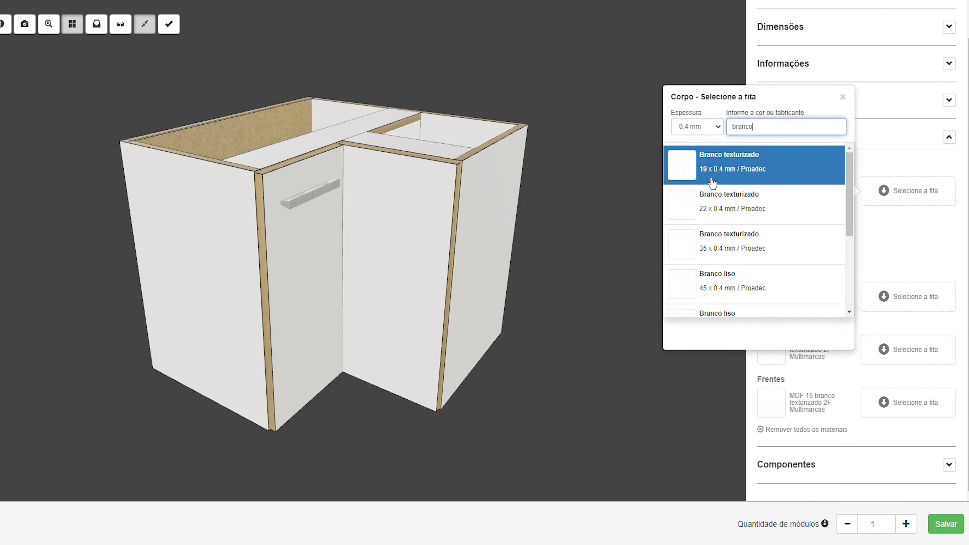
pyautogui.click(747, 169)
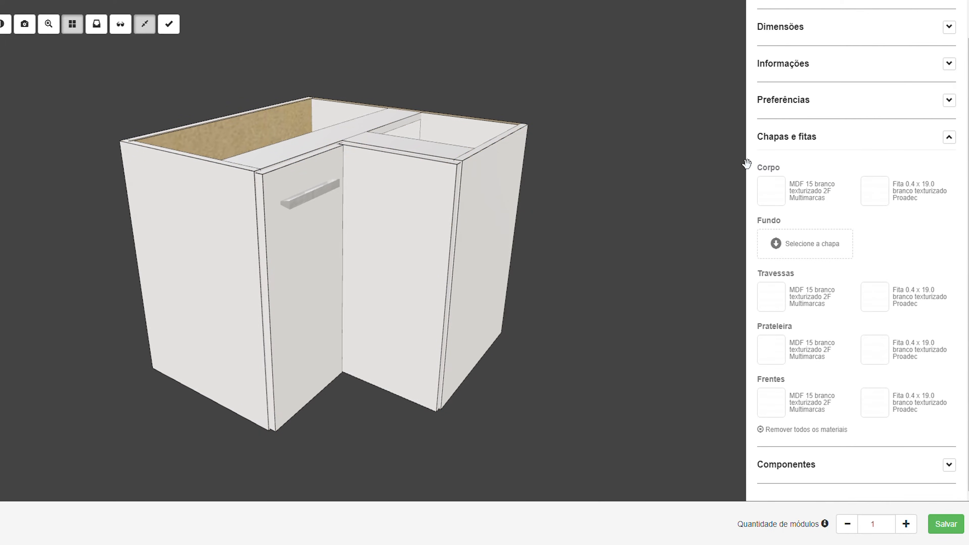
pyautogui.moveTo(525, 217); pyautogui.dragTo(570, 225)
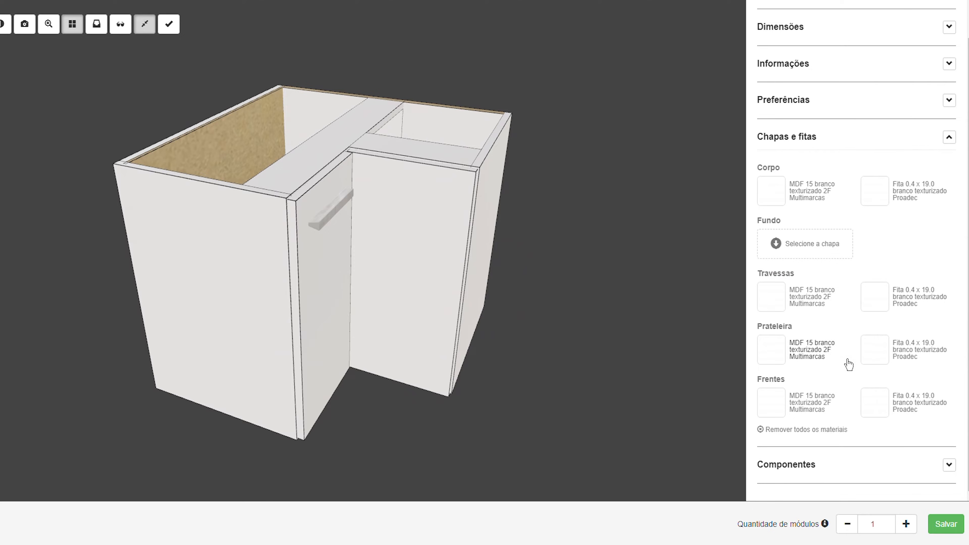
pyautogui.moveTo(521, 321); pyautogui.dragTo(492, 322)
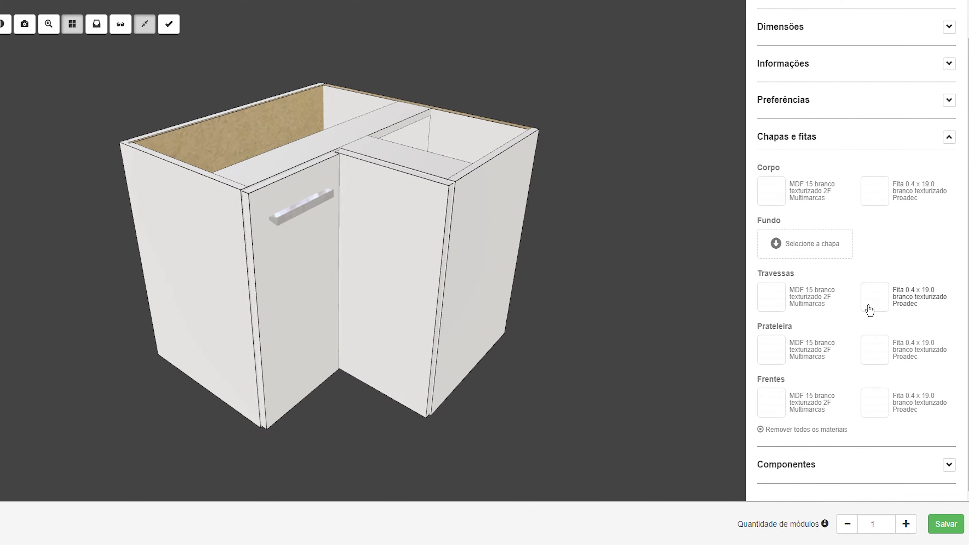
# Assign the 6 mm MDF Branco texturizado 2F Multimarcas sheet to the cabinet's back panel
pyautogui.click(814, 257)
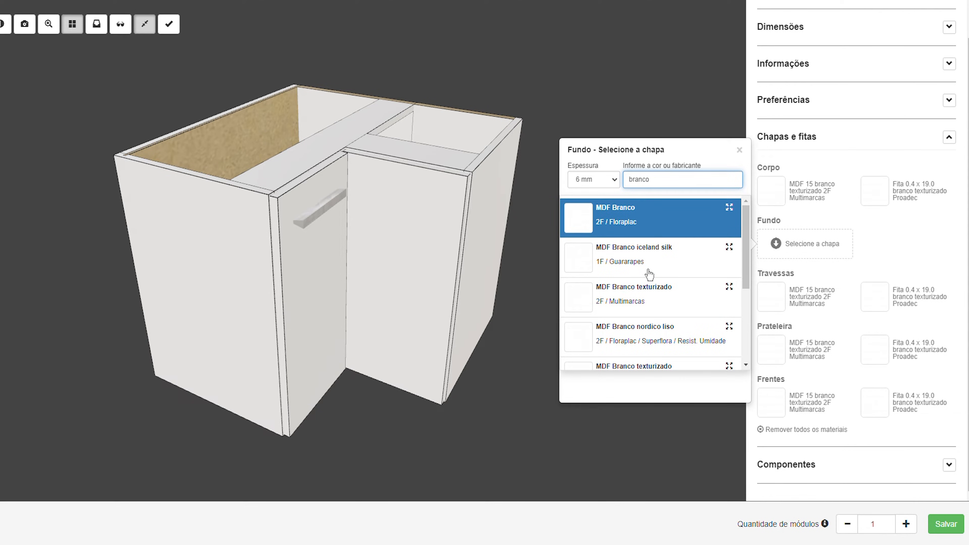
pyautogui.click(649, 306)
pyautogui.moveTo(519, 279); pyautogui.dragTo(346, 232)
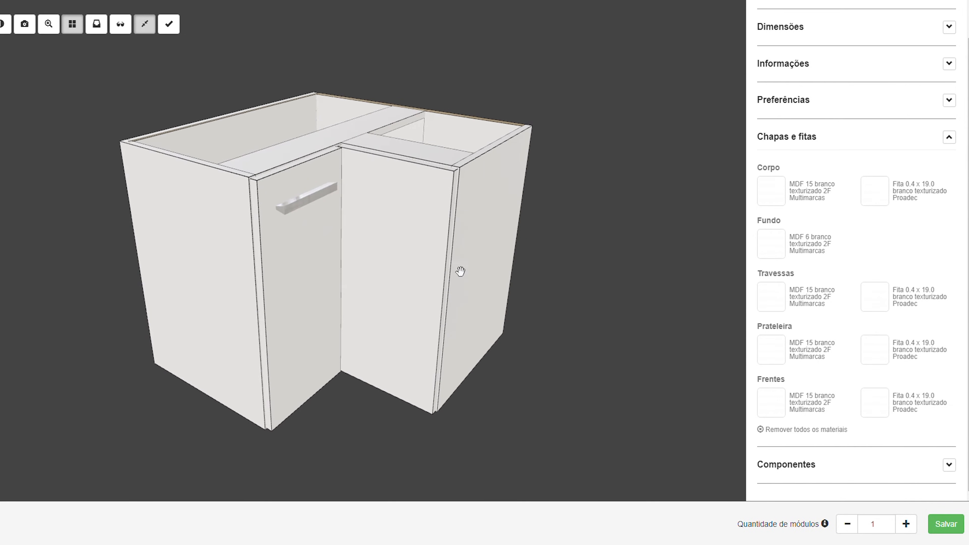
# Assign the 15 mm MDF Carvalho mel son 2F Masisa sheet and the Carvalho mel 22 x 0.4 mm Multimarcas edge band to the fronts
pyautogui.click(784, 412)
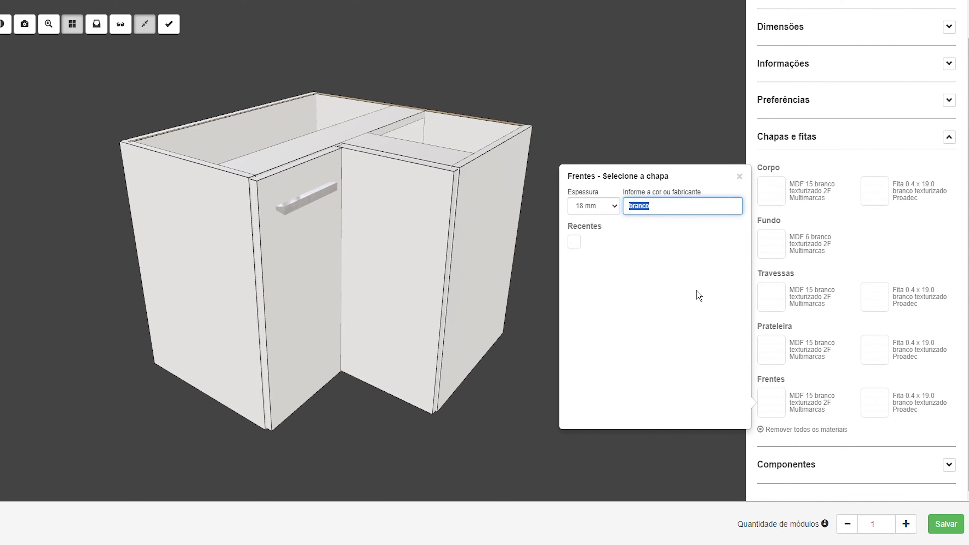
pyautogui.click(612, 212)
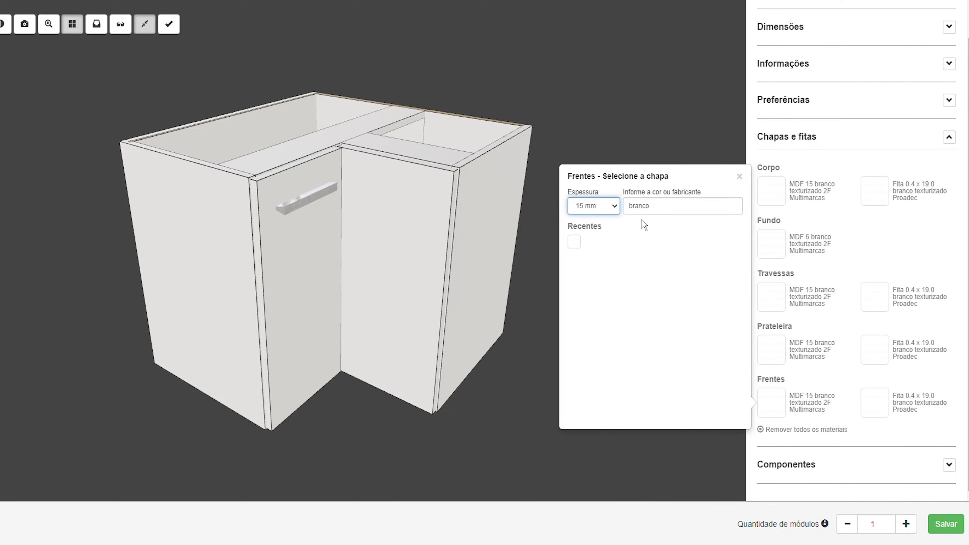
pyautogui.click(669, 213)
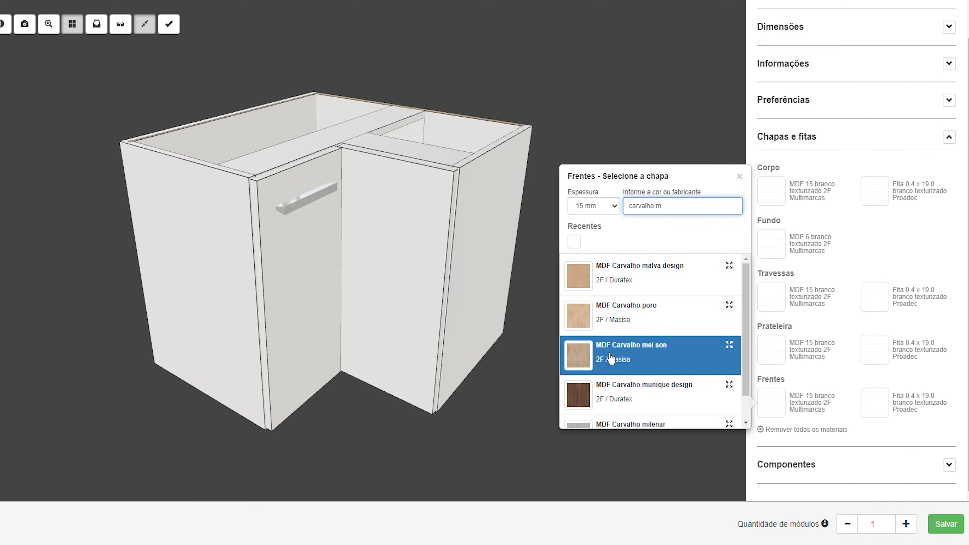
pyautogui.click(634, 363)
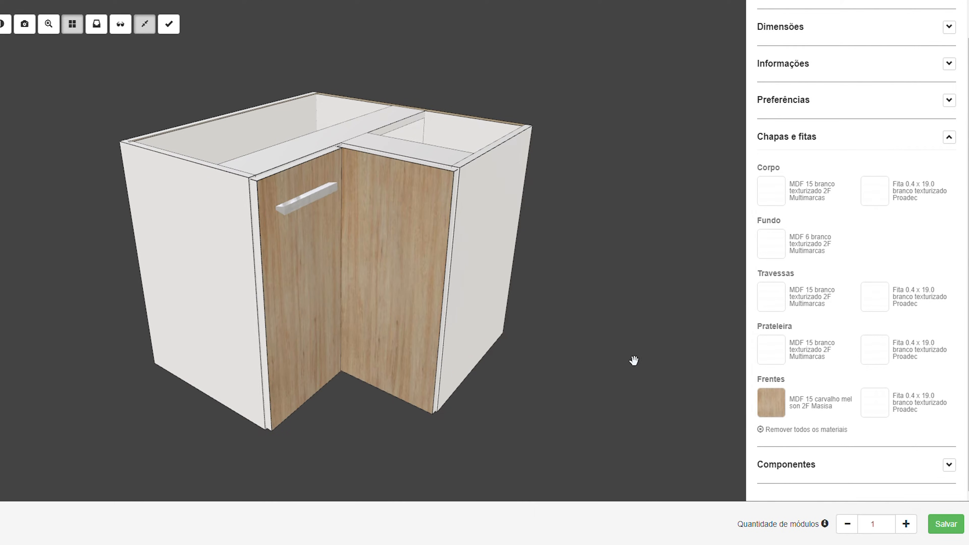
pyautogui.click(886, 417)
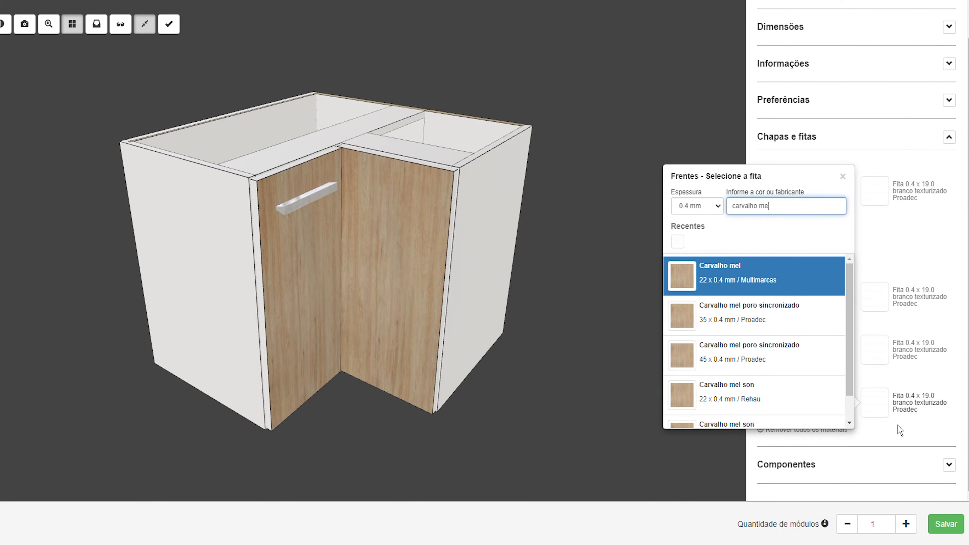
pyautogui.click(754, 282)
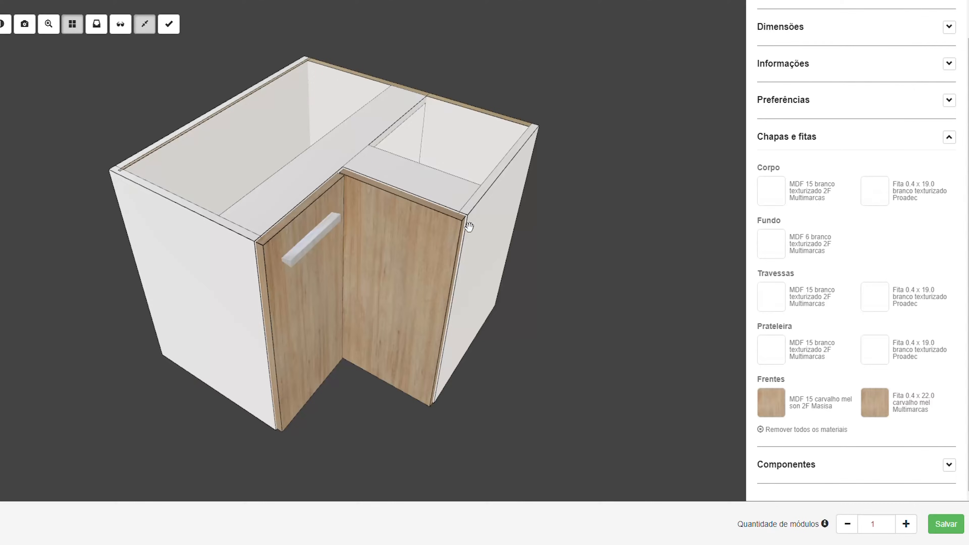
# Examine the cabinet's fronts, open top and back from several angles to check the applied sheets and edge bands
pyautogui.moveTo(348, 206); pyautogui.dragTo(578, 120)
pyautogui.scroll(8, 332, 194)
pyautogui.scroll(-5, 329, 229)
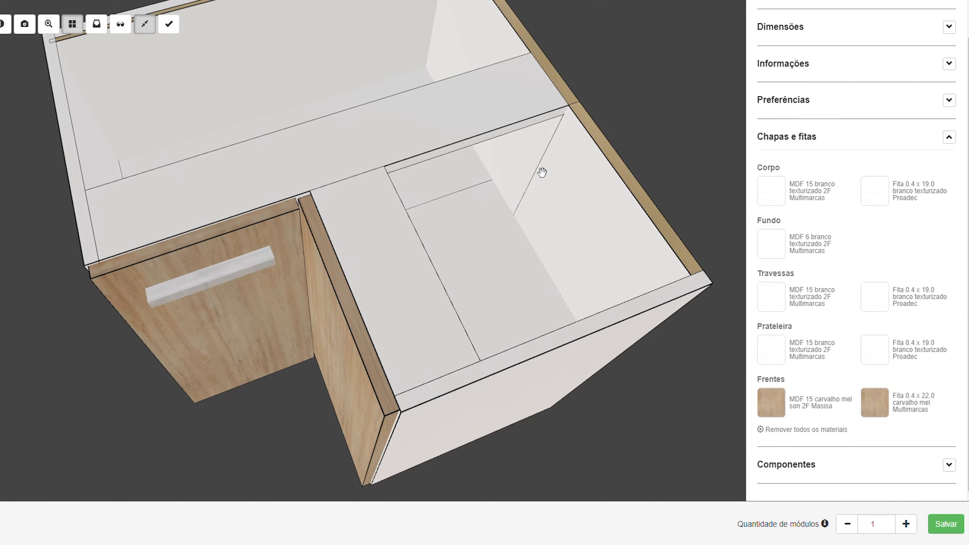
pyautogui.moveTo(527, 212); pyautogui.dragTo(422, 197)
pyautogui.scroll(-5, 422, 197)
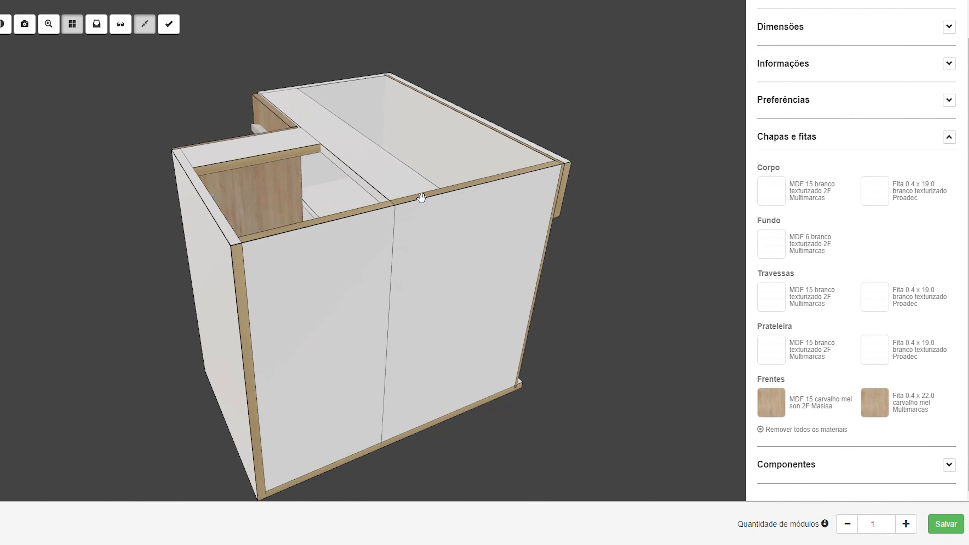
pyautogui.moveTo(391, 230); pyautogui.dragTo(395, 344)
pyautogui.moveTo(319, 371); pyautogui.dragTo(406, 346)
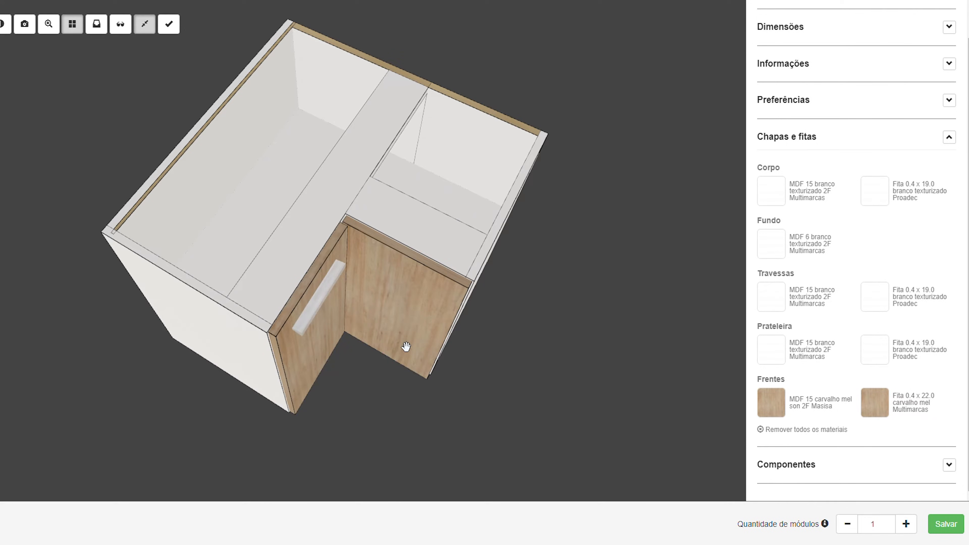
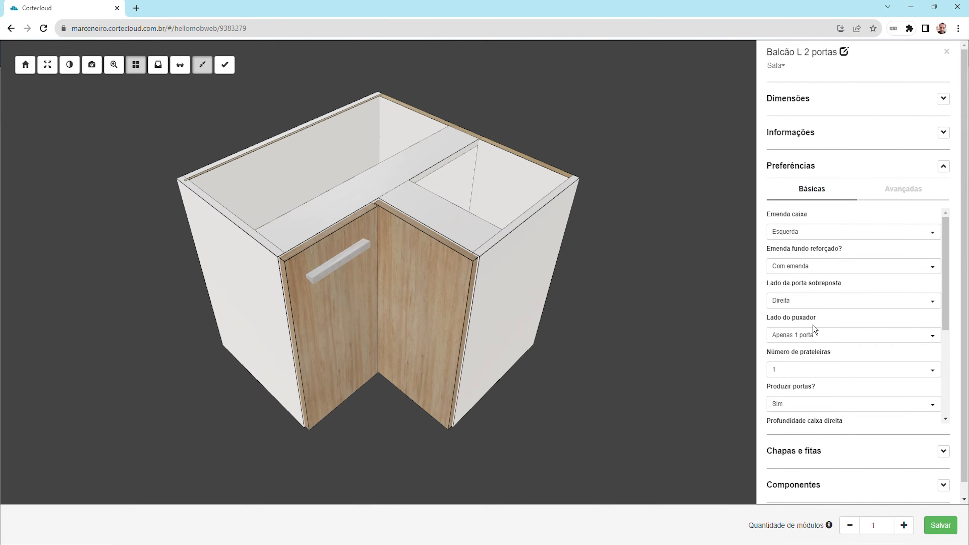
# Set the cabinet's handle side (Lado do puxador) to As 2 portas
pyautogui.click(805, 340)
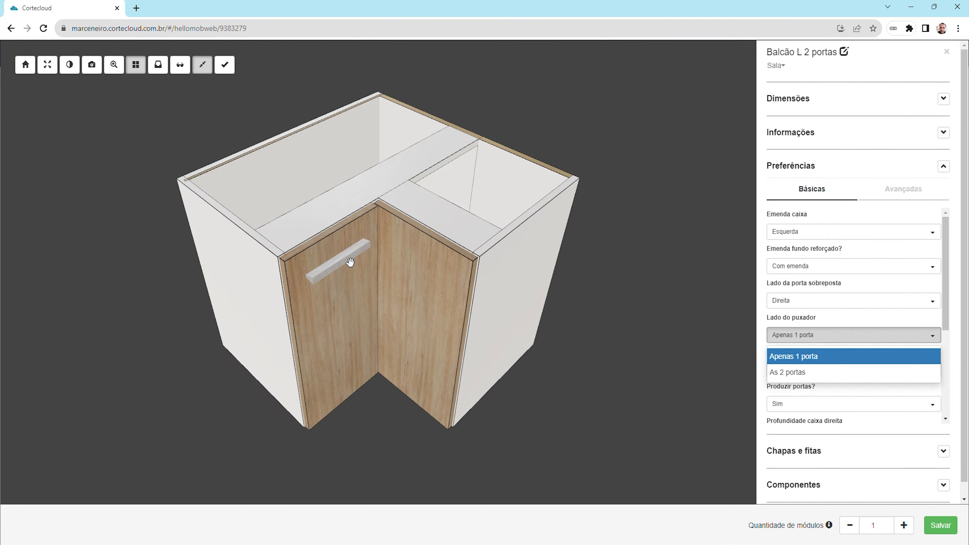
pyautogui.click(811, 375)
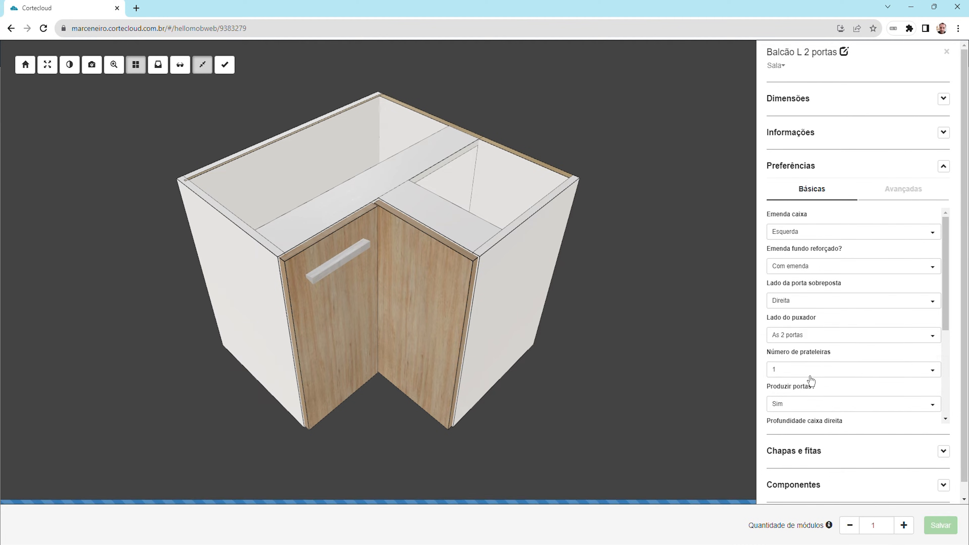
pyautogui.moveTo(407, 314); pyautogui.dragTo(418, 310)
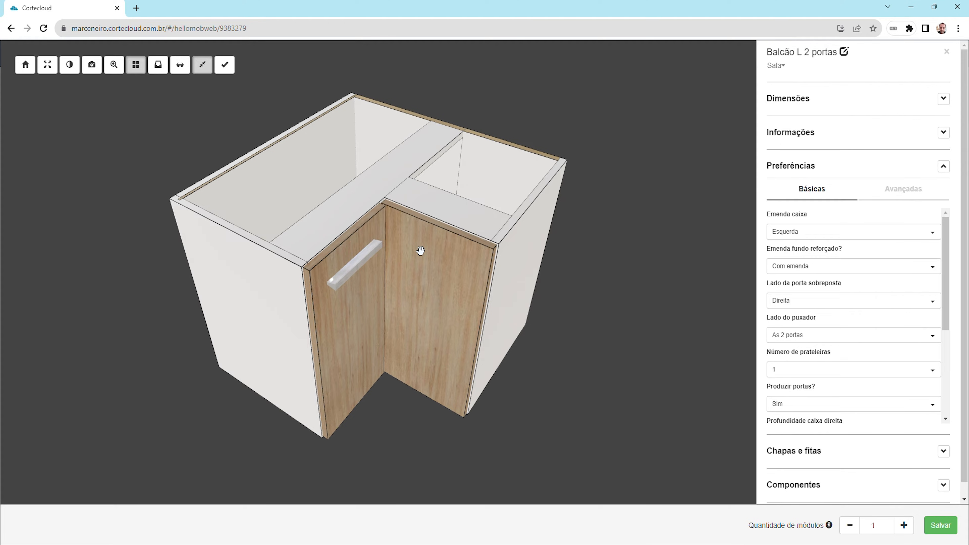
# Change the door handle type (Puxador) to Perfil and check it on the fronts
pyautogui.scroll(-3, 838, 351)
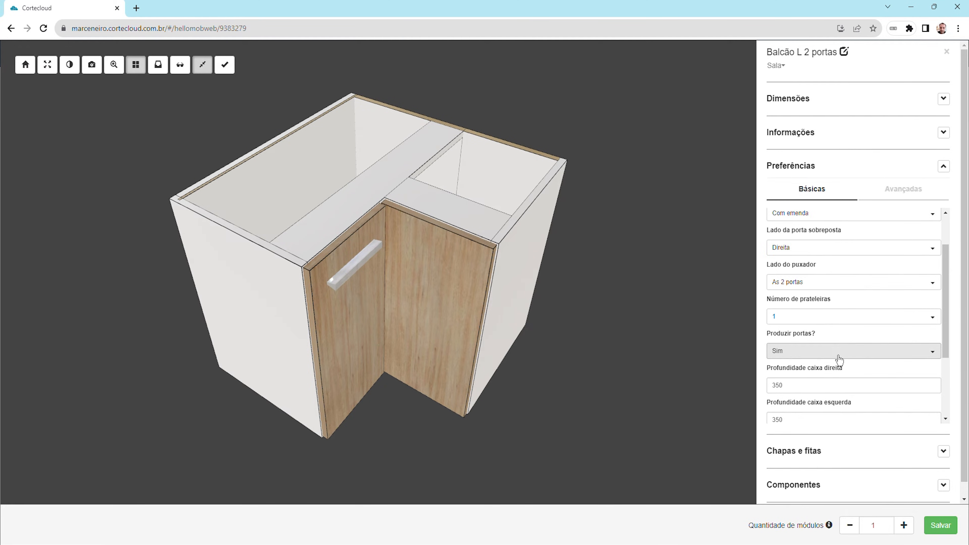
pyautogui.scroll(-2, 838, 365)
pyautogui.click(809, 355)
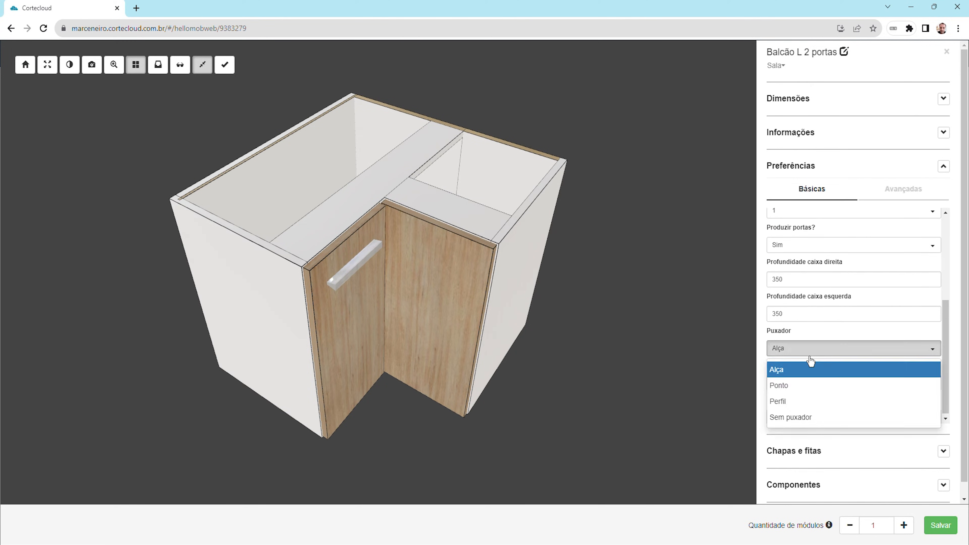
pyautogui.click(801, 403)
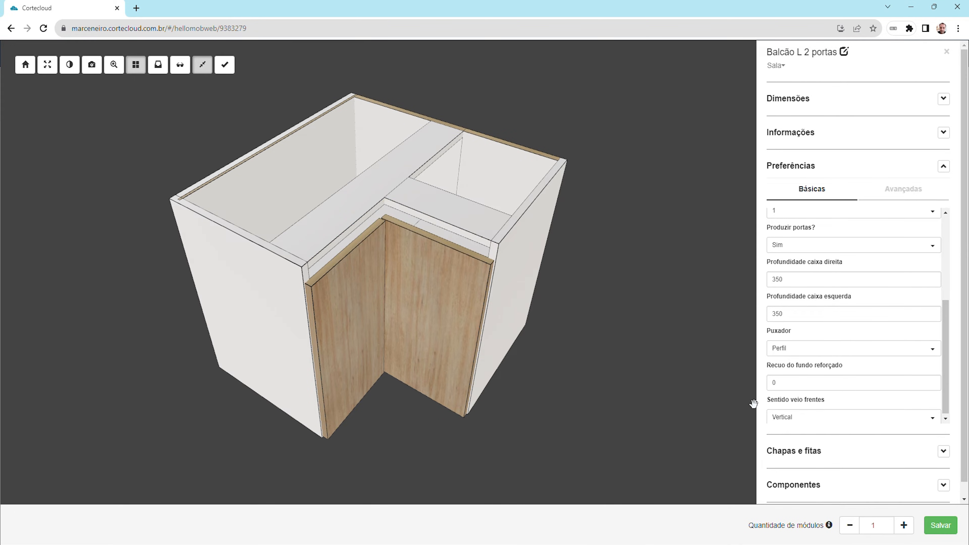
pyautogui.moveTo(397, 321); pyautogui.dragTo(383, 251)
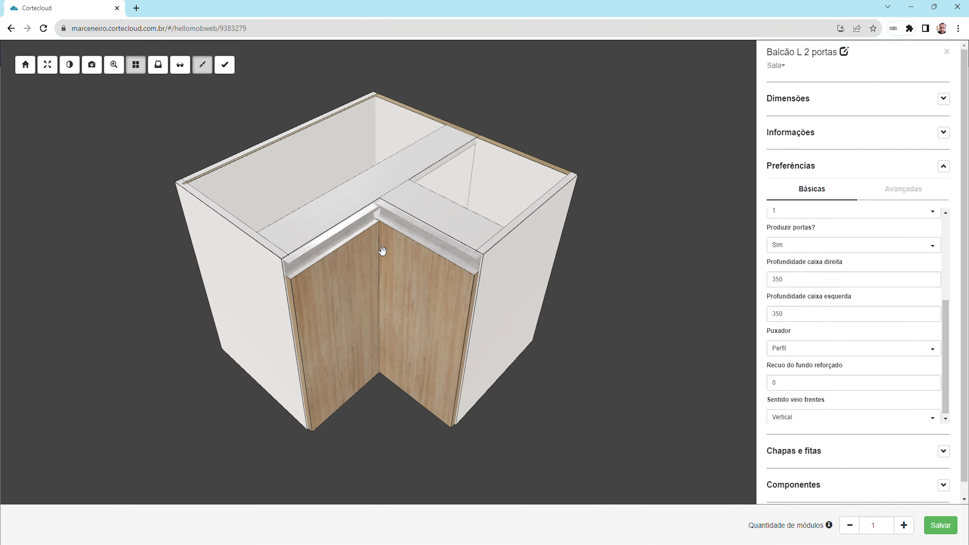
# Inspect the profile handles up close and set the handle side (Lado do puxador) to Apenas 1 porta
pyautogui.scroll(5, 855, 324)
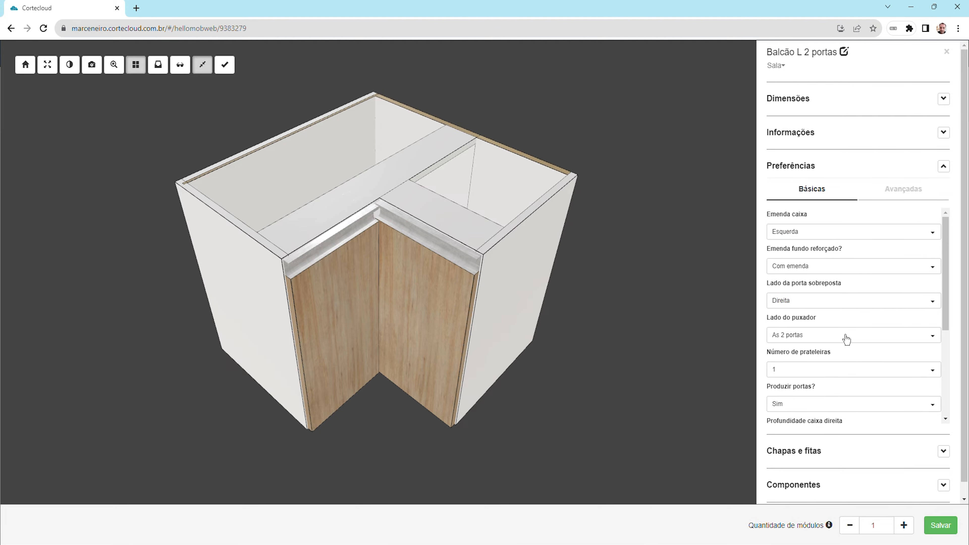
pyautogui.moveTo(310, 241); pyautogui.dragTo(351, 222)
pyautogui.scroll(5, 381, 197)
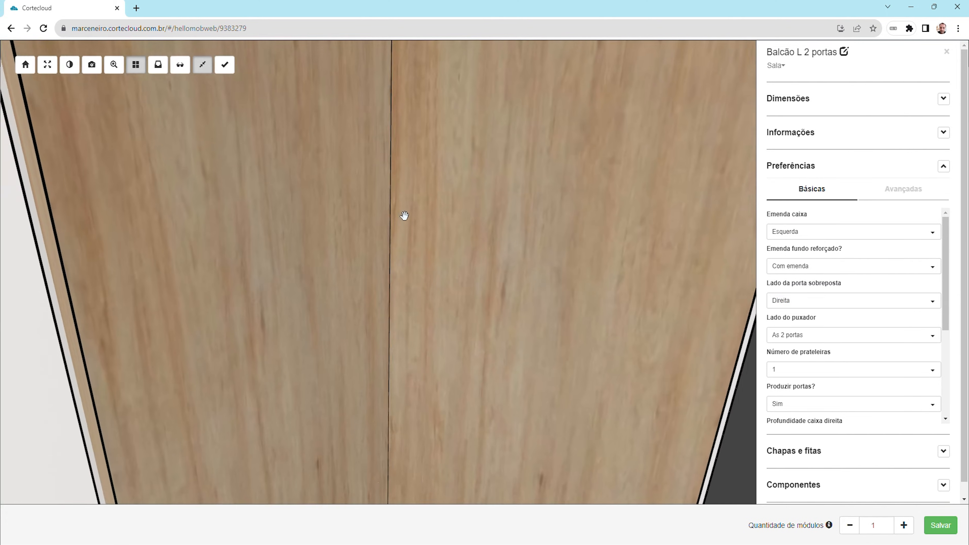
pyautogui.scroll(-5, 392, 267)
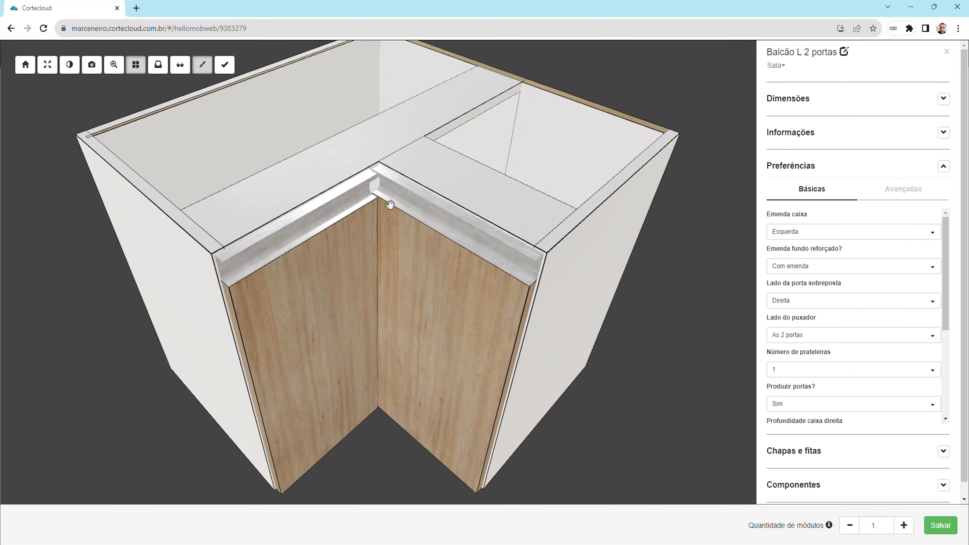
pyautogui.click(802, 338)
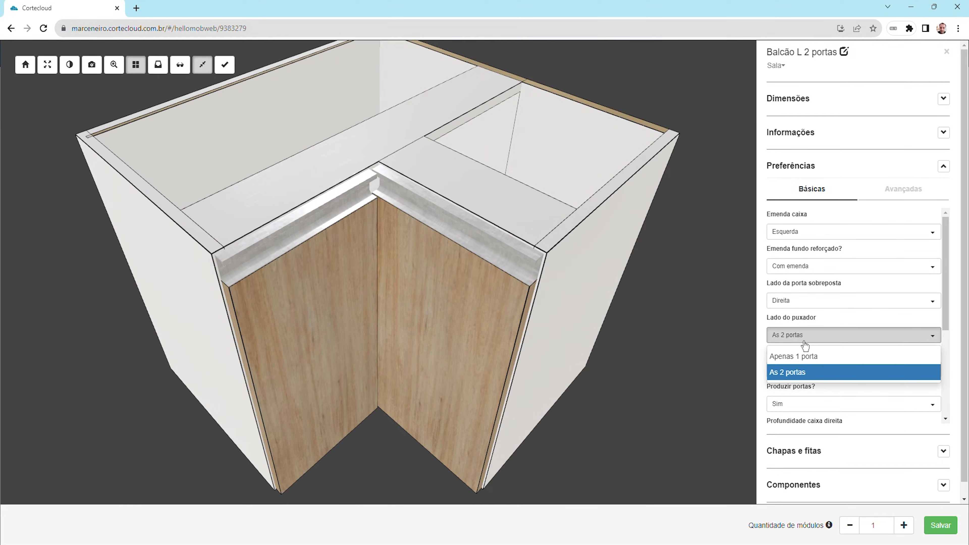
pyautogui.click(801, 357)
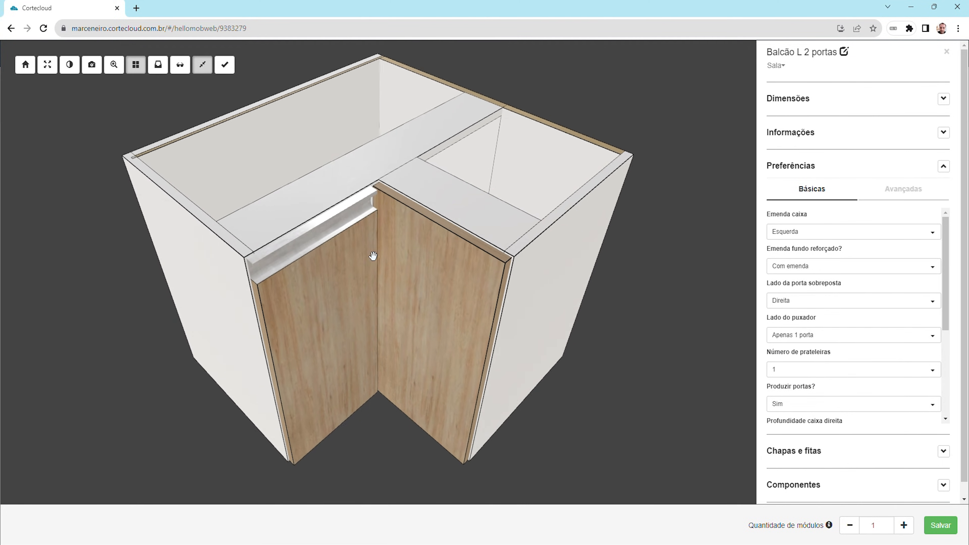
pyautogui.moveTo(419, 256); pyautogui.dragTo(390, 250)
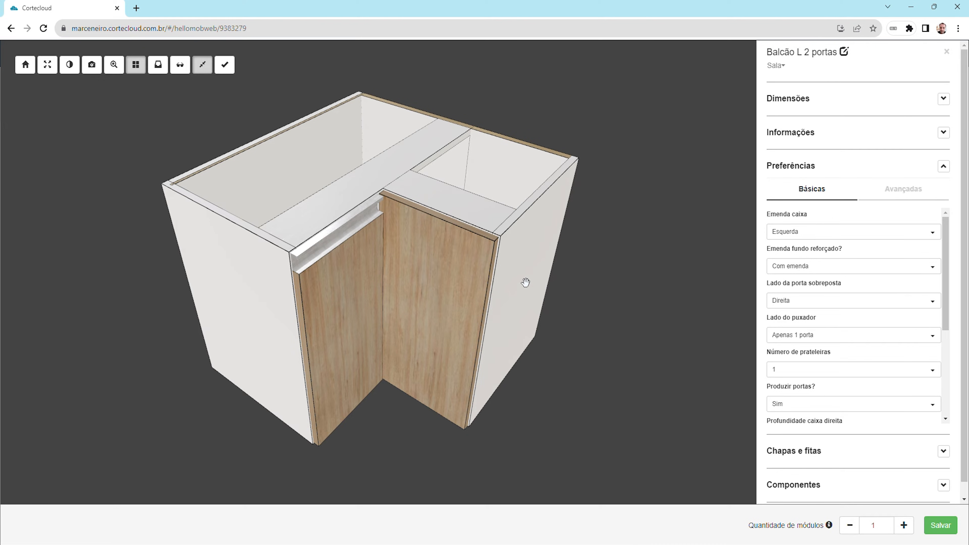
# Set the right box depth (Profundidade caixa direita) to 280 and check the cabinet's shape from several angles
pyautogui.scroll(-4, 822, 303)
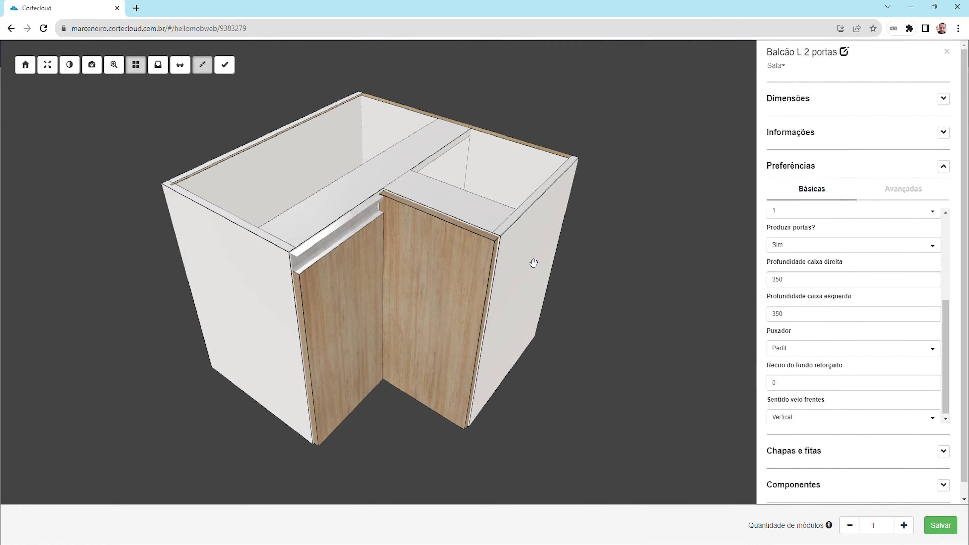
pyautogui.moveTo(534, 263)
pyautogui.mouseDown()
pyautogui.moveTo(484, 248)
pyautogui.moveTo(524, 252)
pyautogui.mouseUp()
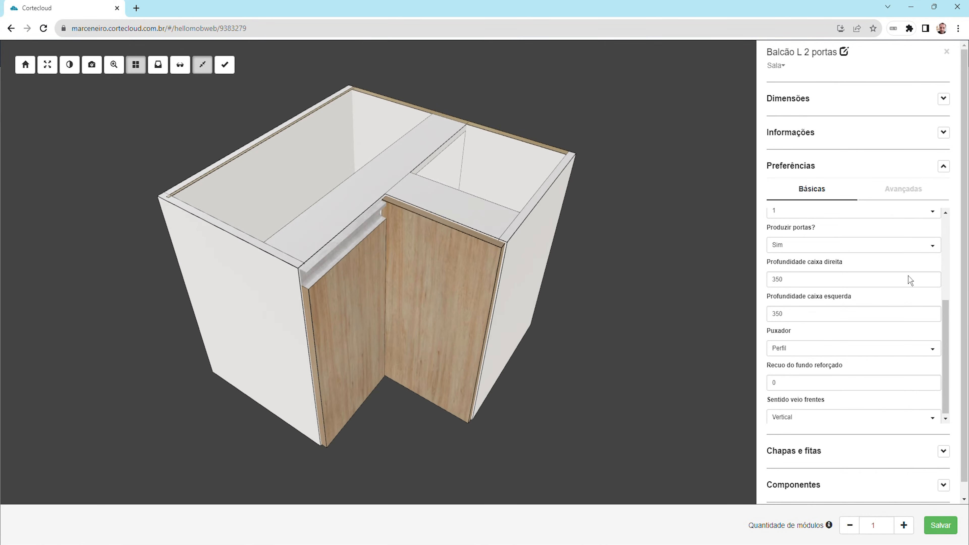
pyautogui.moveTo(799, 283); pyautogui.dragTo(760, 285)
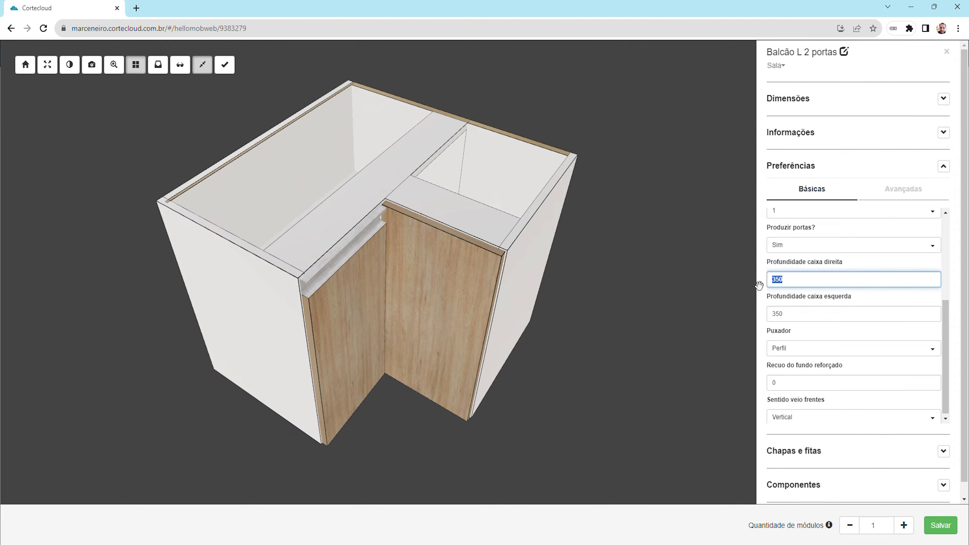
pyautogui.write('280')
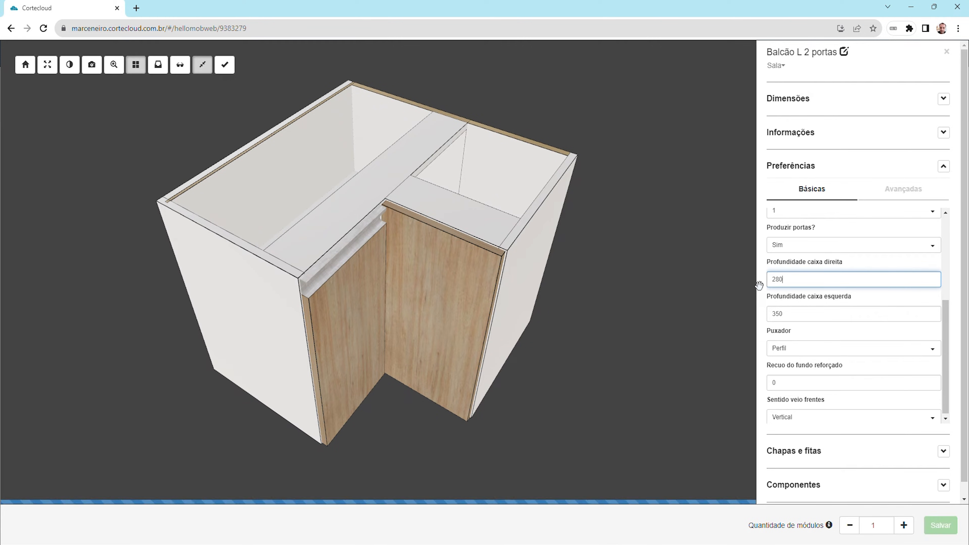
pyautogui.moveTo(580, 335); pyautogui.dragTo(554, 331)
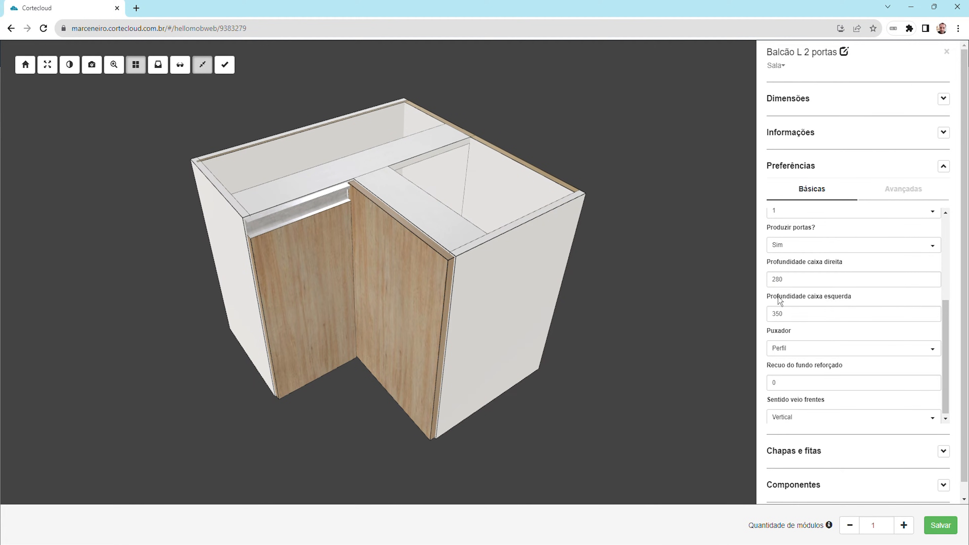
pyautogui.moveTo(393, 305); pyautogui.dragTo(400, 307)
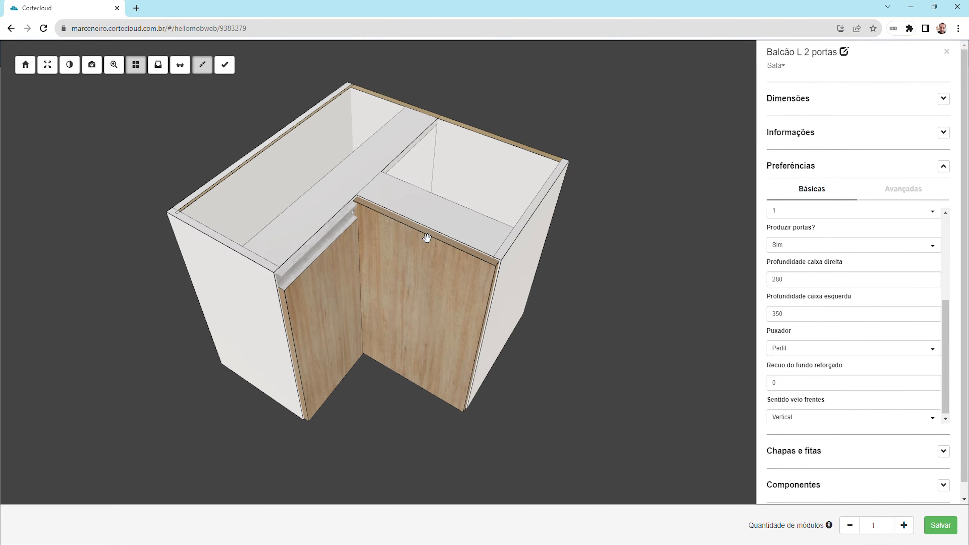
pyautogui.moveTo(427, 237); pyautogui.dragTo(380, 318)
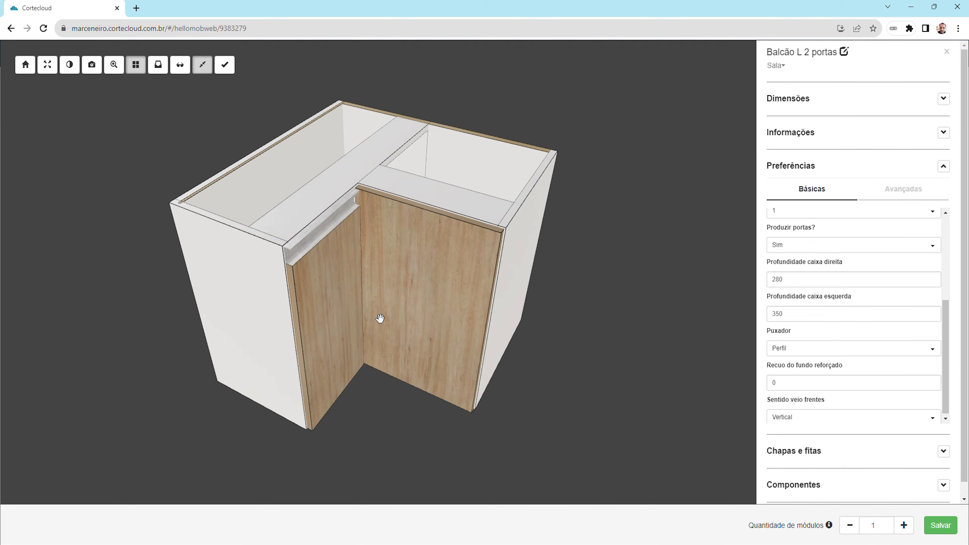
# Set the right box depth (Profundidade caixa direita) back to 350
pyautogui.doubleClick(809, 287)
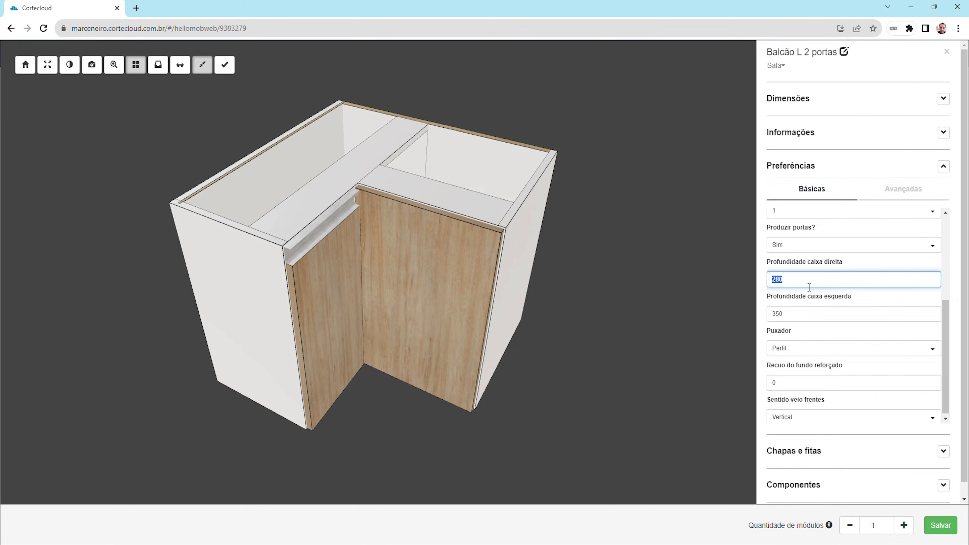
pyautogui.write('350')
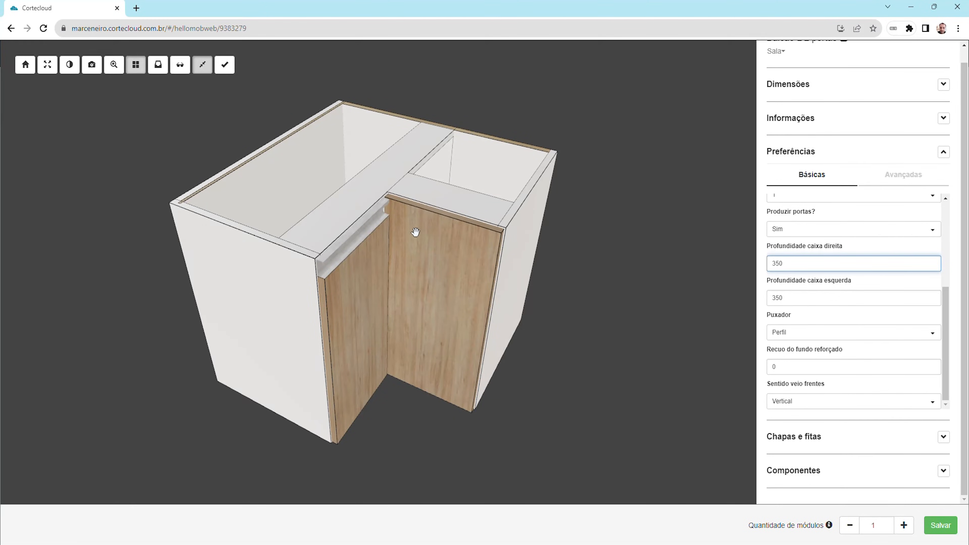
# Set the reinforced back's setback (Recuo do fundo reforçado) to 15 and inspect the rear of the cabinet
pyautogui.moveTo(463, 219); pyautogui.dragTo(539, 348)
pyautogui.scroll(3, 569, 325)
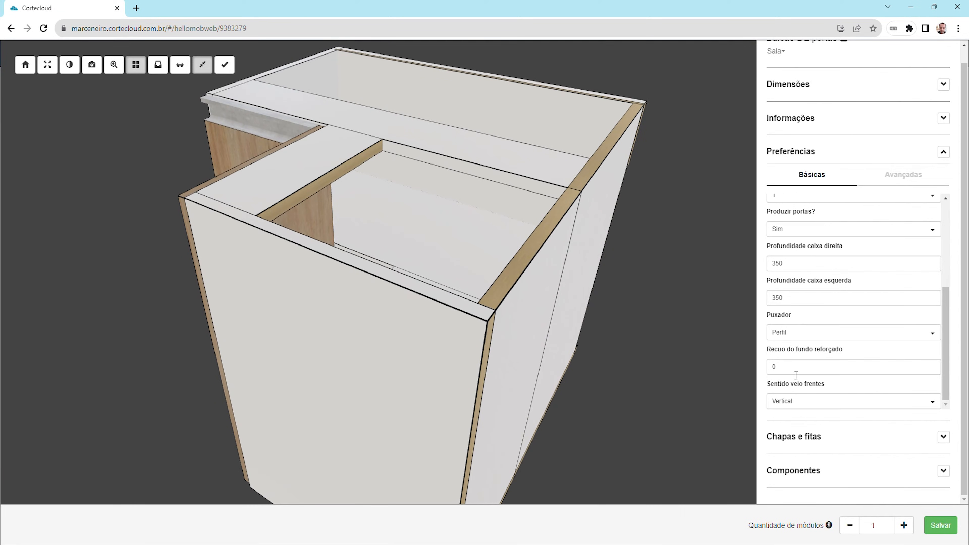
pyautogui.doubleClick(773, 367)
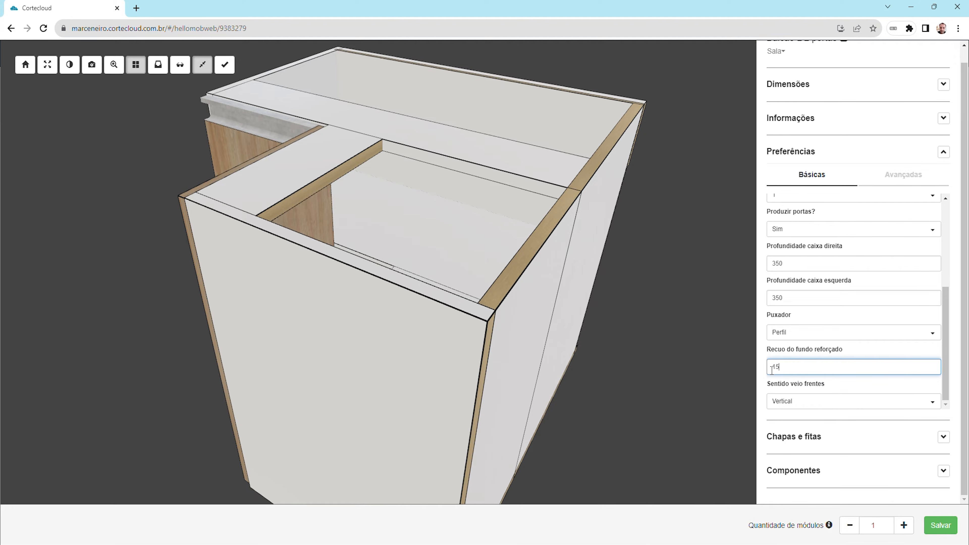
pyautogui.moveTo(543, 386); pyautogui.dragTo(471, 410)
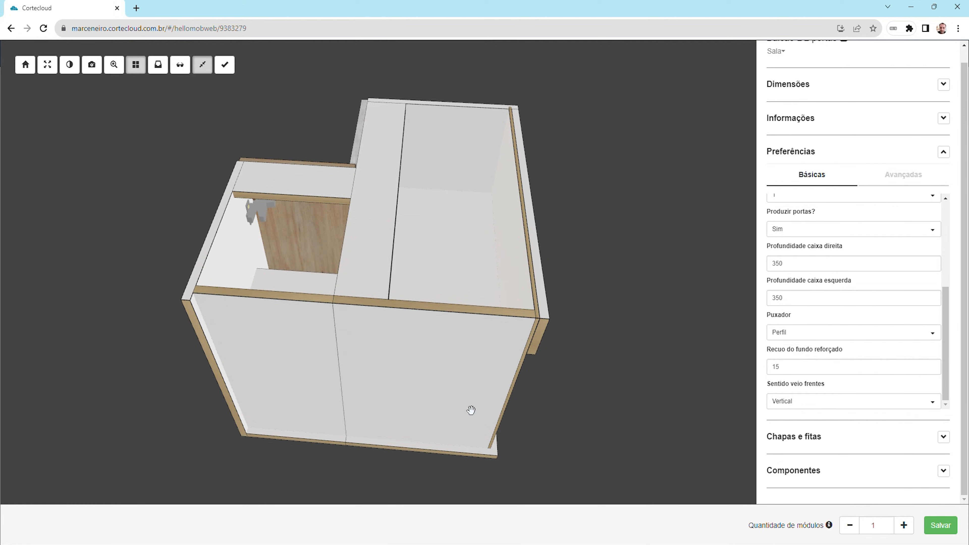
pyautogui.moveTo(334, 388); pyautogui.dragTo(583, 352)
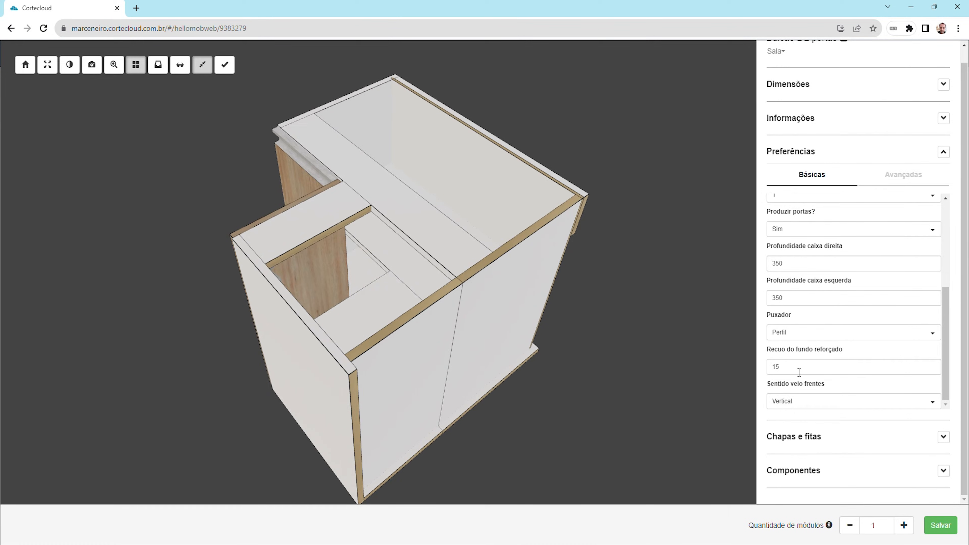
# Set the reinforced back's setback (Recuo do fundo reforçado) back to 0 and check the cabinet from the rear and front
pyautogui.doubleClick(774, 369)
pyautogui.write('0')
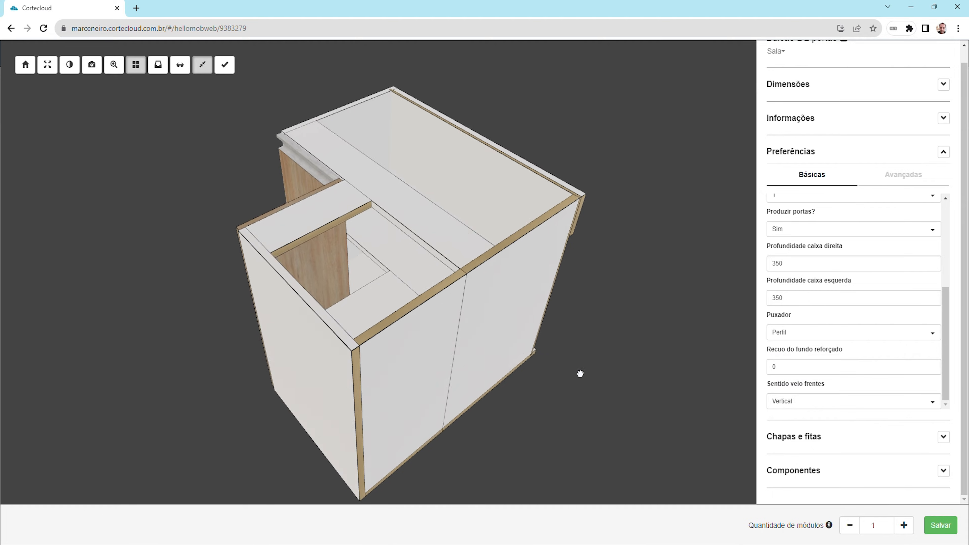
pyautogui.moveTo(580, 372); pyautogui.dragTo(586, 375)
pyautogui.moveTo(486, 365); pyautogui.dragTo(528, 360)
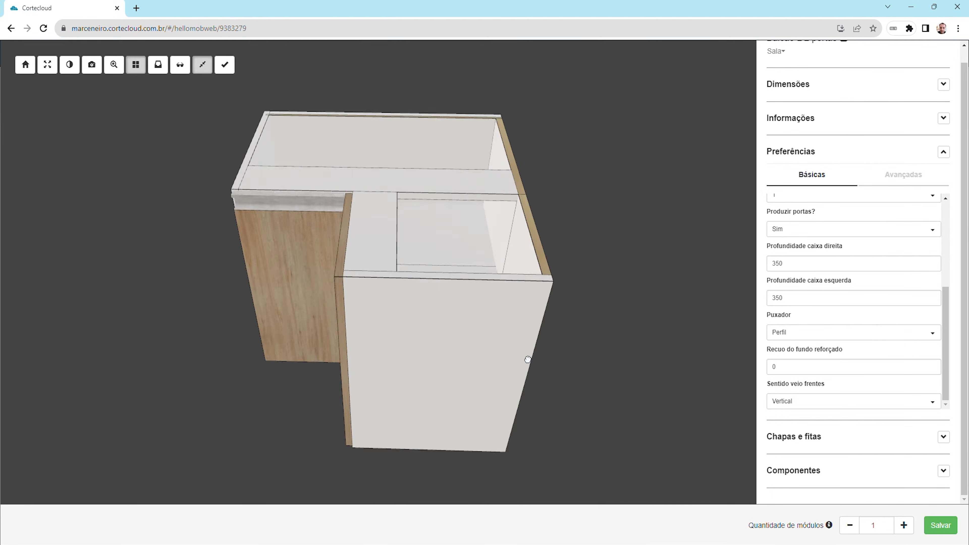
# In the advanced preferences, set the assembly device for the cabinet body (Dispositivo montagem corpo balcões) to Parafuso
pyautogui.click(903, 175)
pyautogui.moveTo(528, 269); pyautogui.dragTo(554, 263)
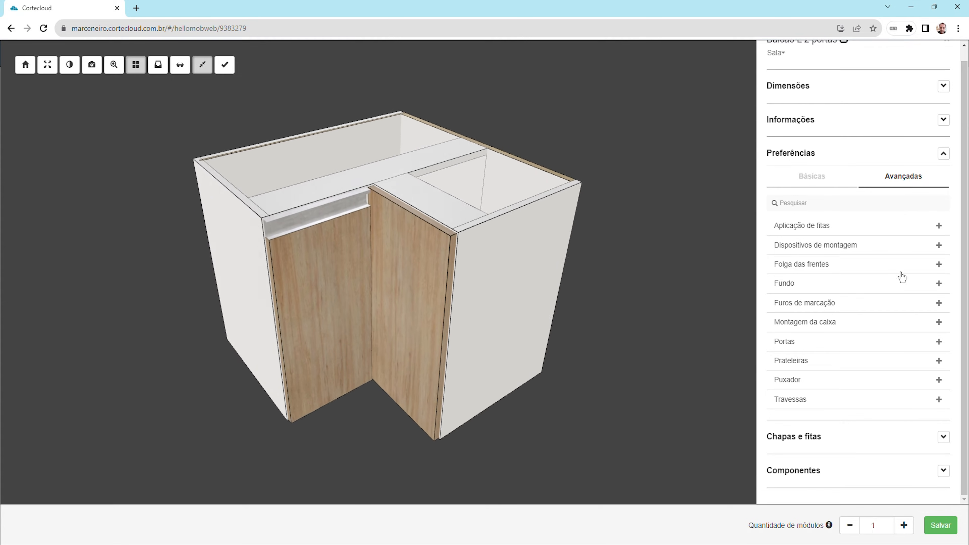
pyautogui.click(947, 253)
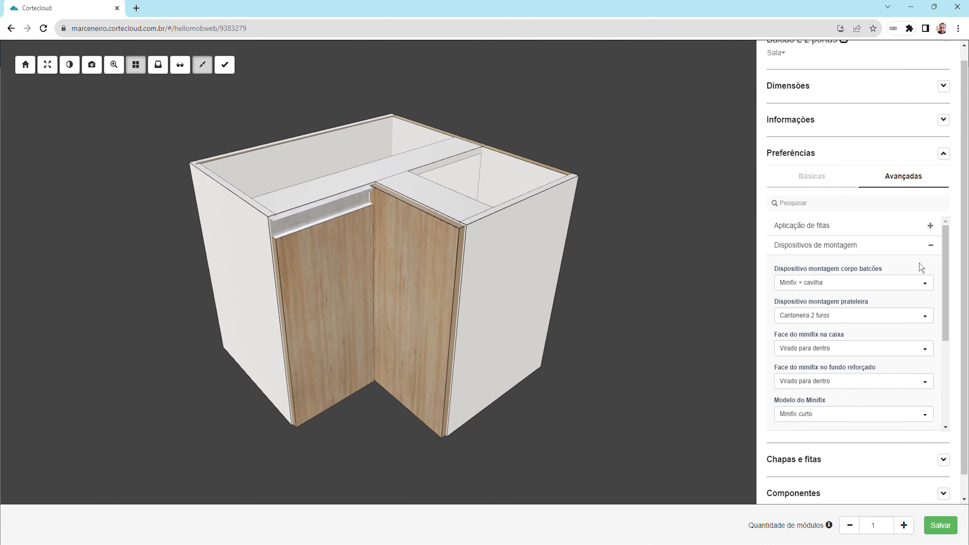
pyautogui.click(879, 293)
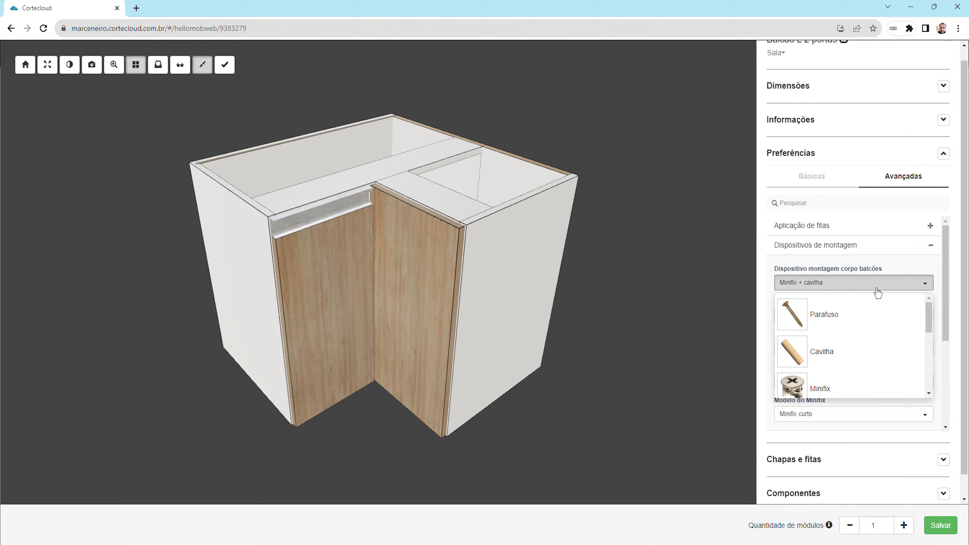
pyautogui.click(821, 318)
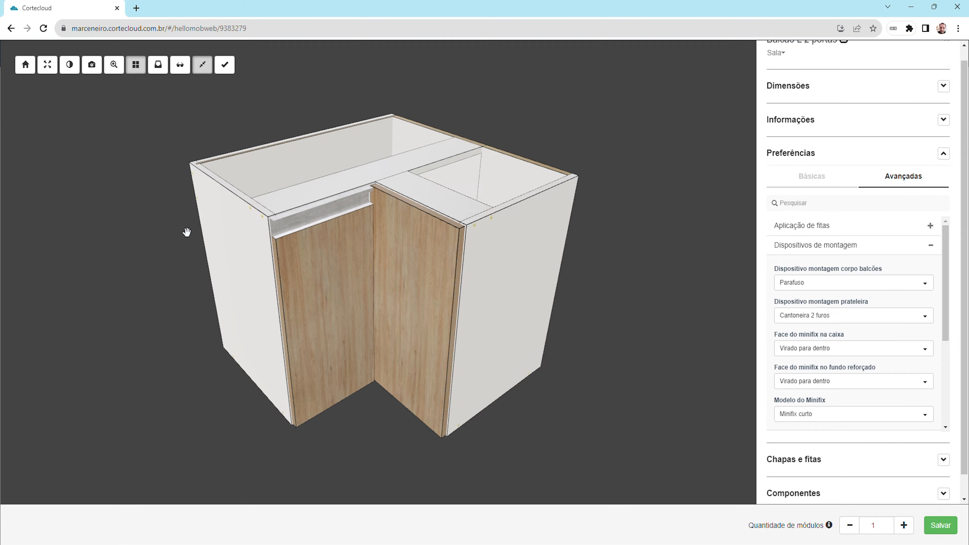
pyautogui.moveTo(621, 300); pyautogui.dragTo(660, 310)
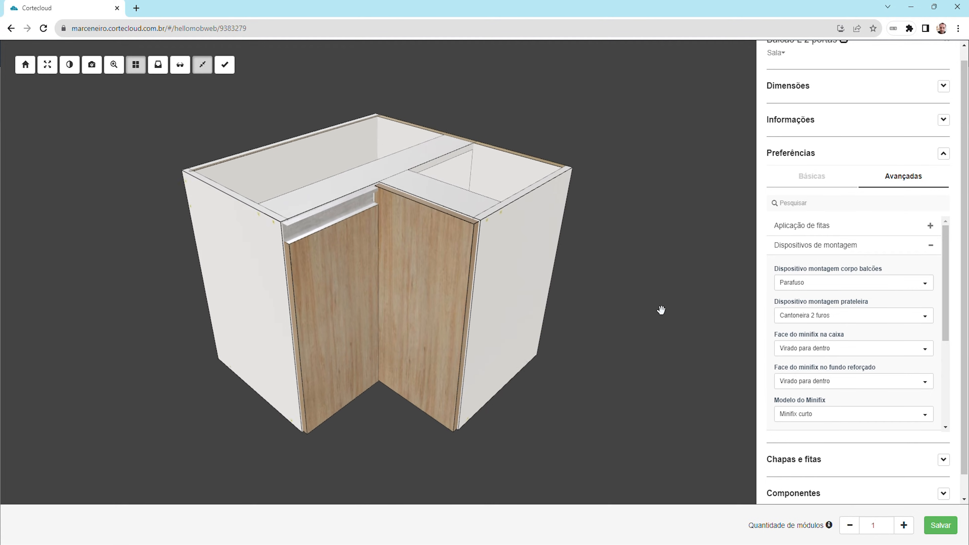
# Set the shelf assembly device (Dispositivo montagem prateleira) to Minifix + cavilha
pyautogui.click(861, 321)
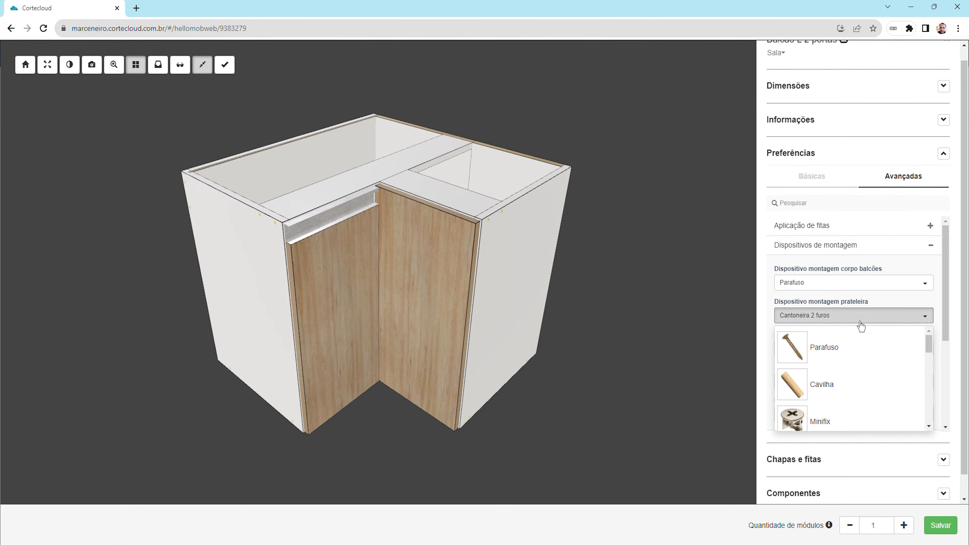
pyautogui.scroll(-2, 845, 368)
pyautogui.scroll(-1, 846, 368)
pyautogui.click(840, 337)
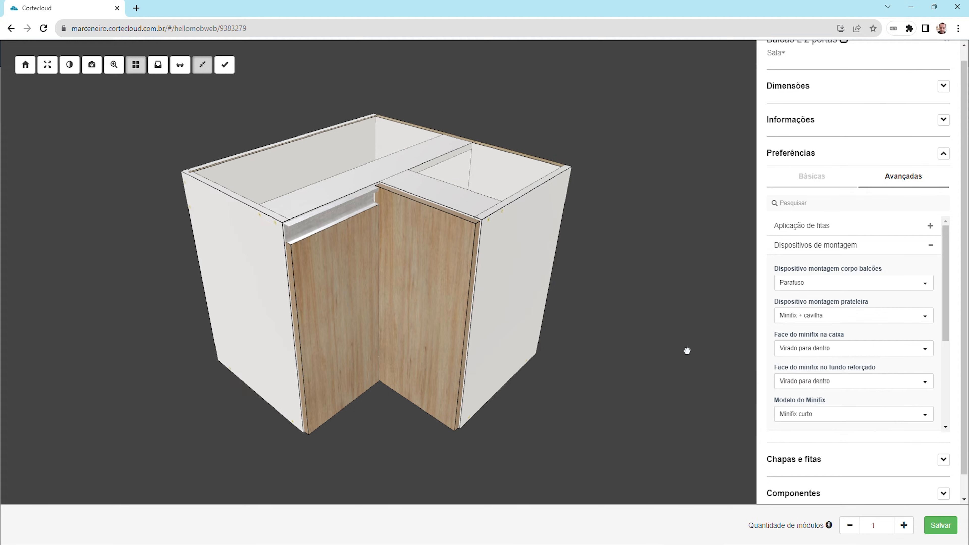
# Check the cabinet from another angle, save the configured Balcão L 2 portas module to the project and generate its parts list
pyautogui.moveTo(688, 350); pyautogui.dragTo(213, 124)
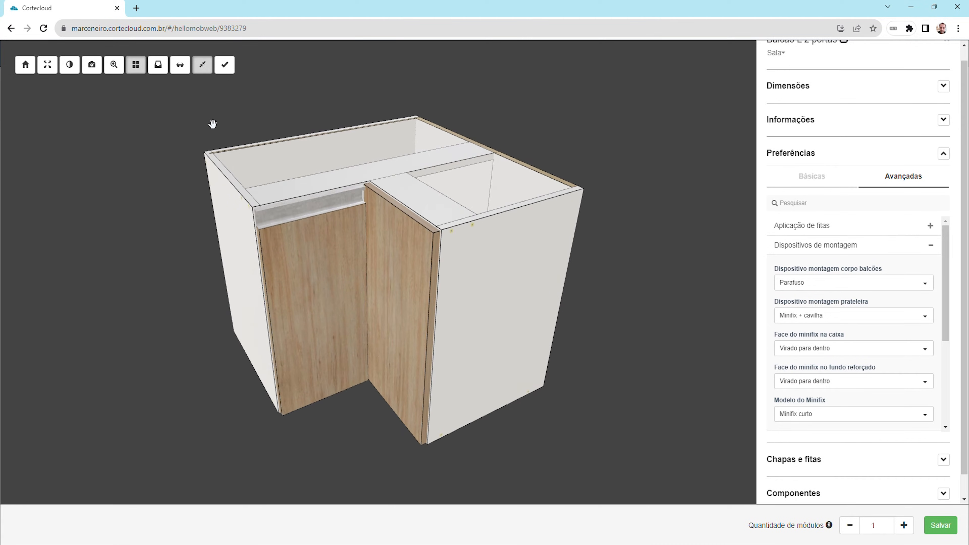
pyautogui.click(187, 76)
pyautogui.moveTo(434, 315); pyautogui.dragTo(493, 381)
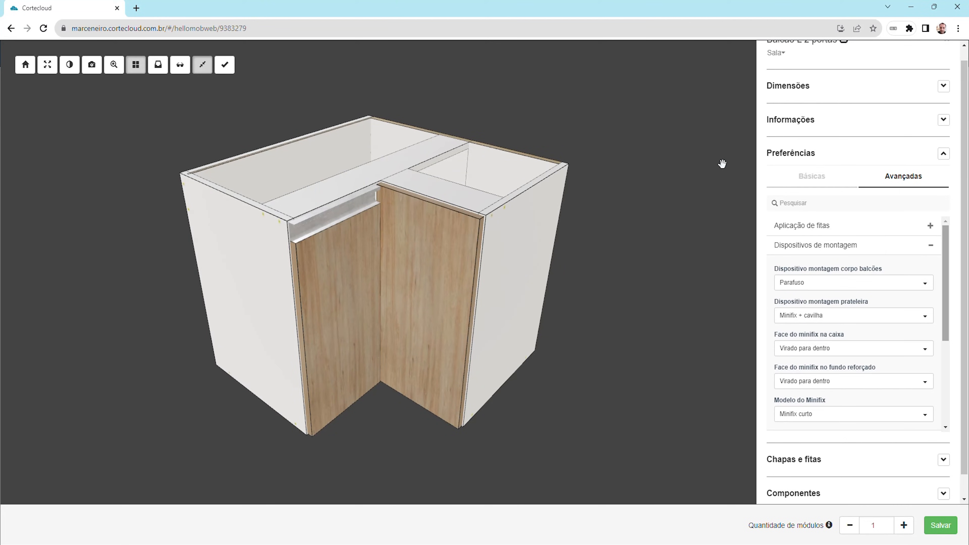
pyautogui.click(945, 533)
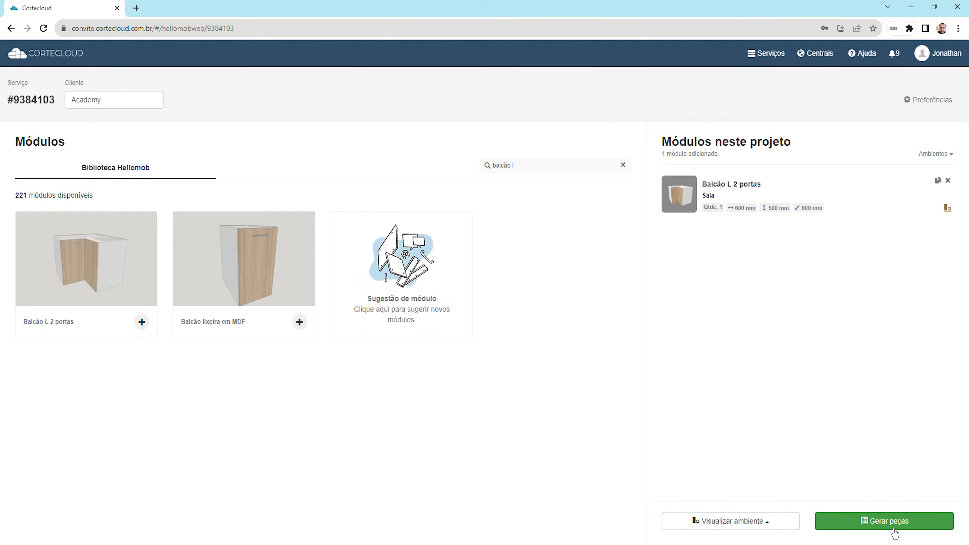
pyautogui.click(874, 524)
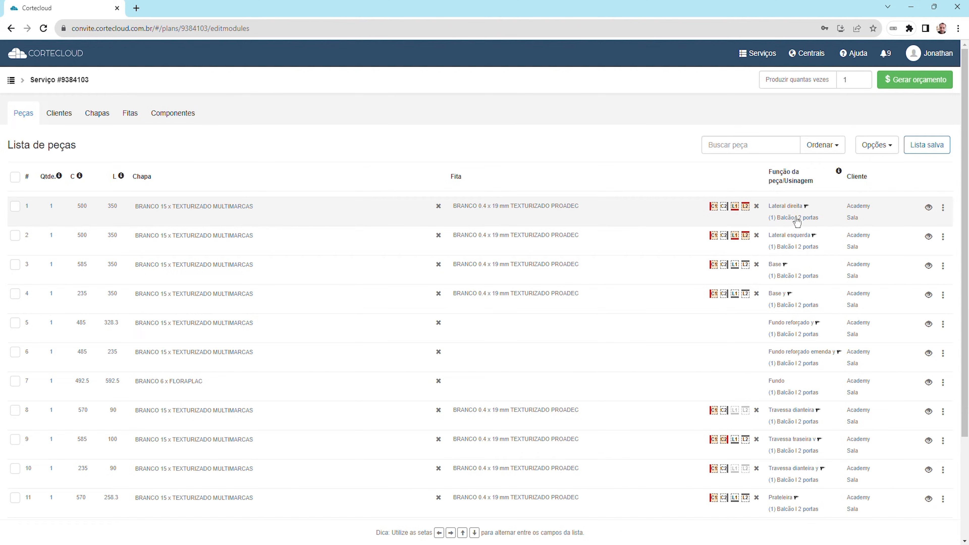
# Preview the Lateral direita part from the parts list and generate the quote (orçamento) for the service
pyautogui.click(935, 214)
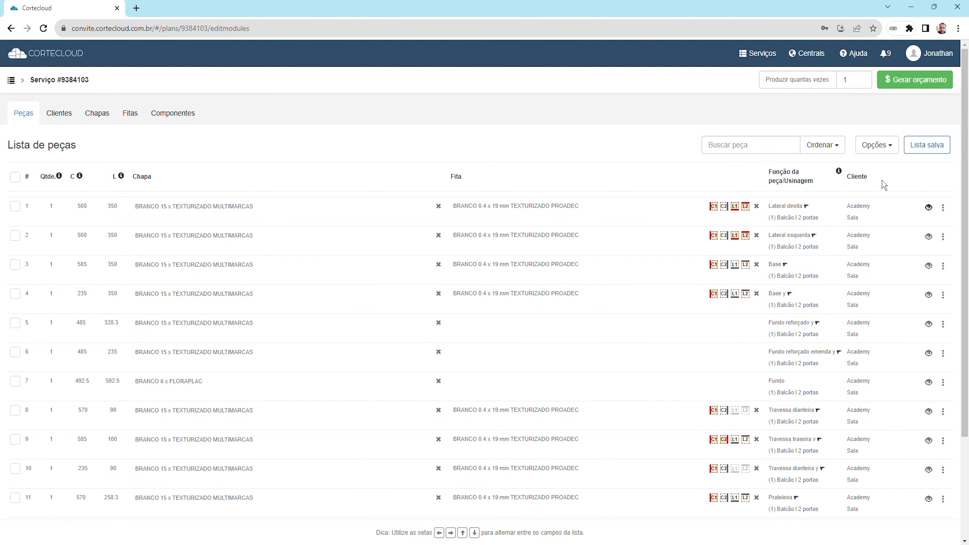
pyautogui.click(915, 88)
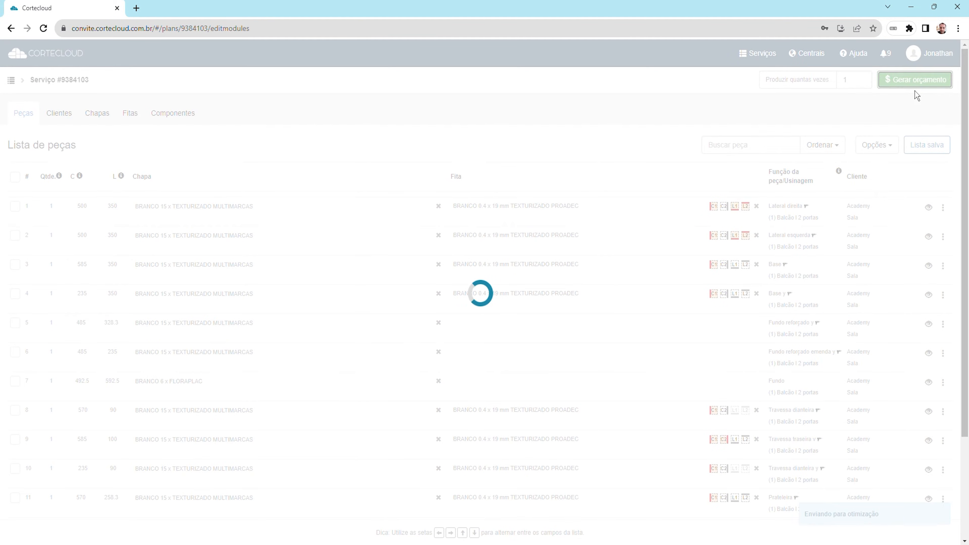